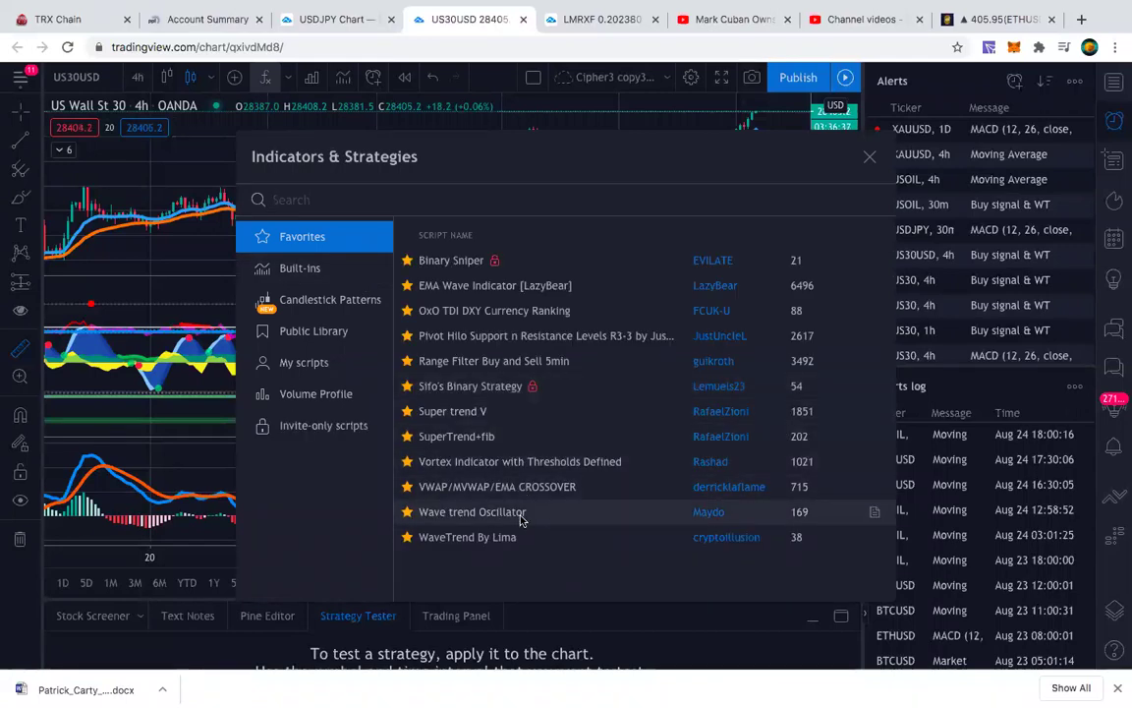
Close the indicator list and delete the MACD pane between the two oscillator panes of the US30USD chart
{"action": "left_click", "coordinate": [870, 156]}
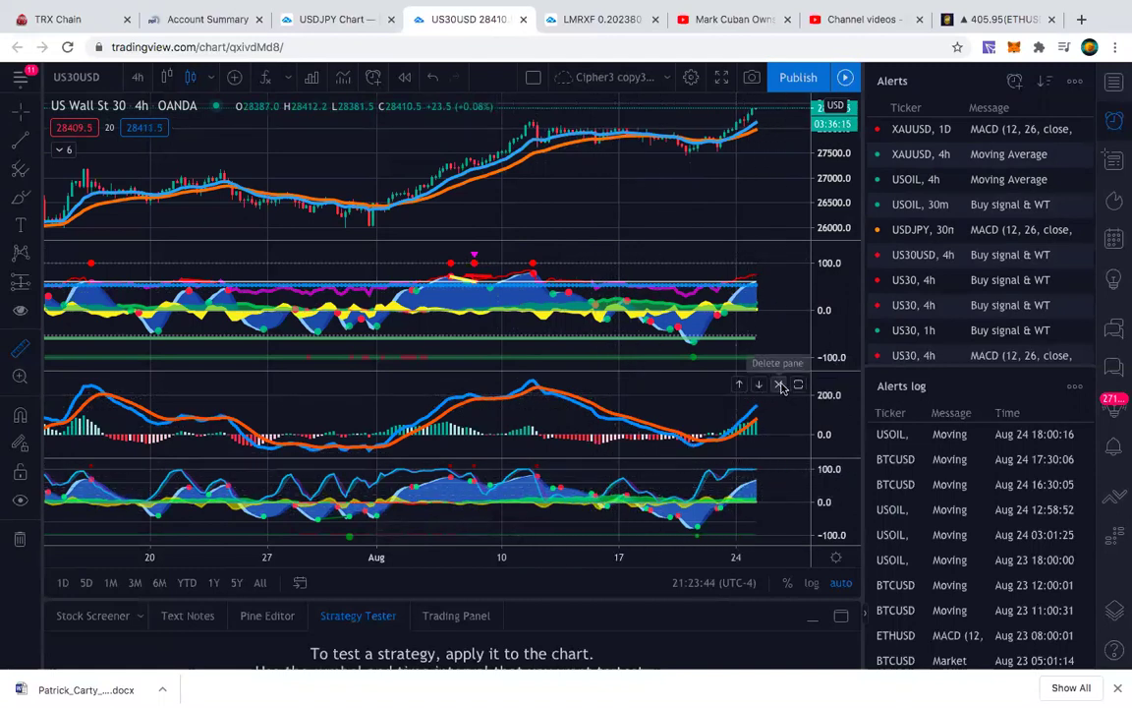
{"action": "left_click", "coordinate": [779, 384]}
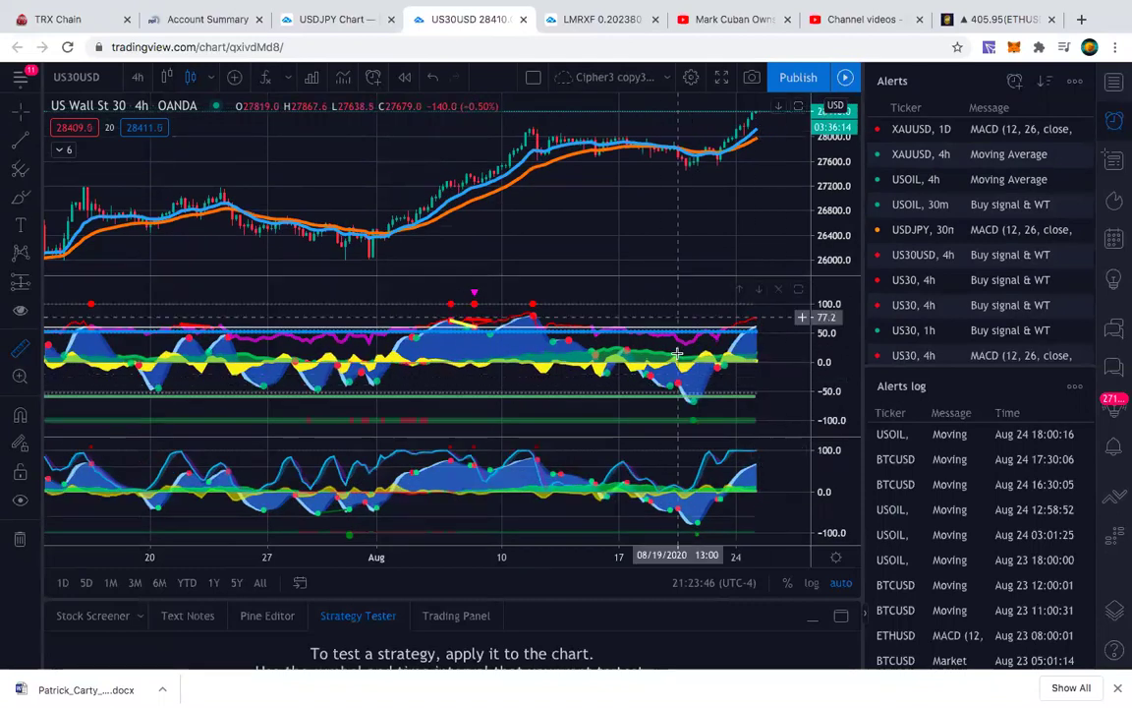
{"action": "scroll", "coordinate": [648, 221], "scroll_direction": "right", "scroll_amount": 3}
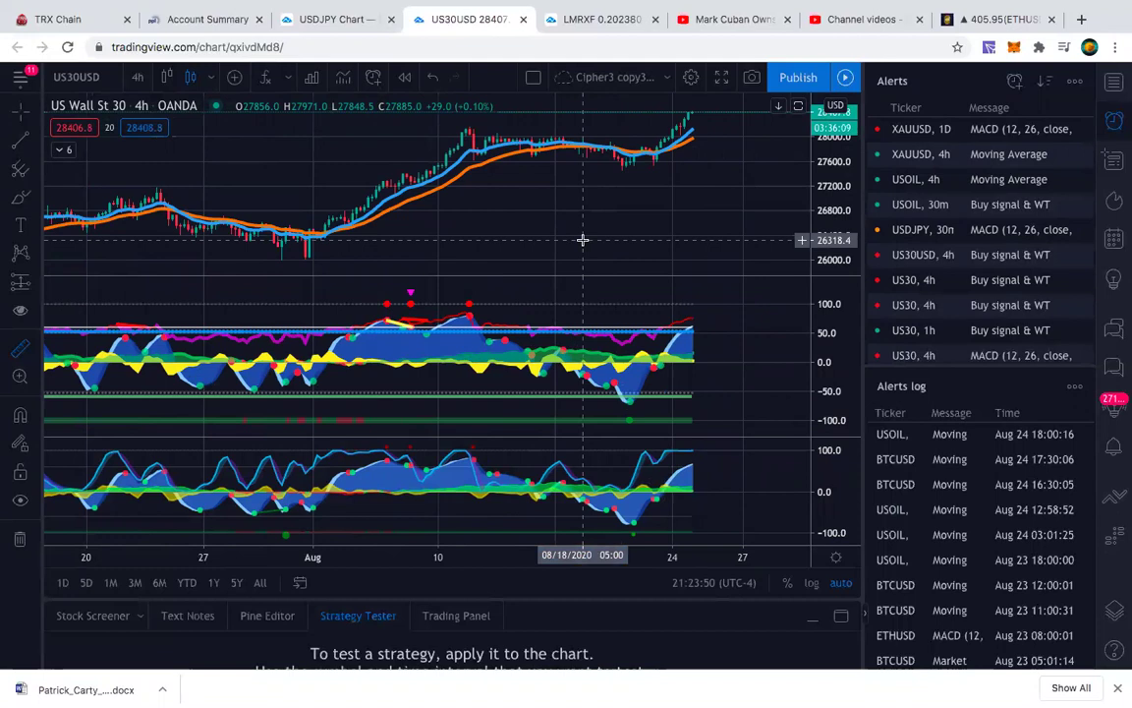
Set the US30USD chart interval to 1 day and inspect the March to August 2020 swings against the oscillators
{"action": "left_click", "coordinate": [137, 77]}
{"action": "scroll", "coordinate": [185, 488], "scroll_direction": "down", "scroll_amount": 3}
{"action": "scroll", "coordinate": [172, 521], "scroll_direction": "down", "scroll_amount": 3}
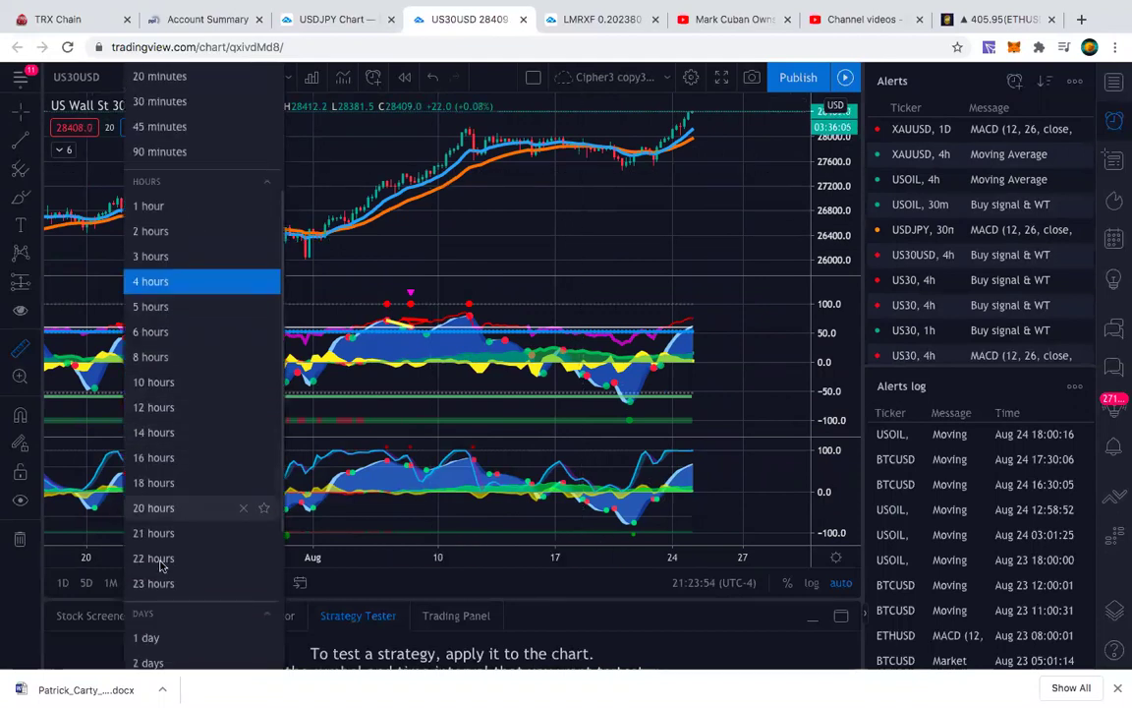
{"action": "left_click", "coordinate": [147, 635]}
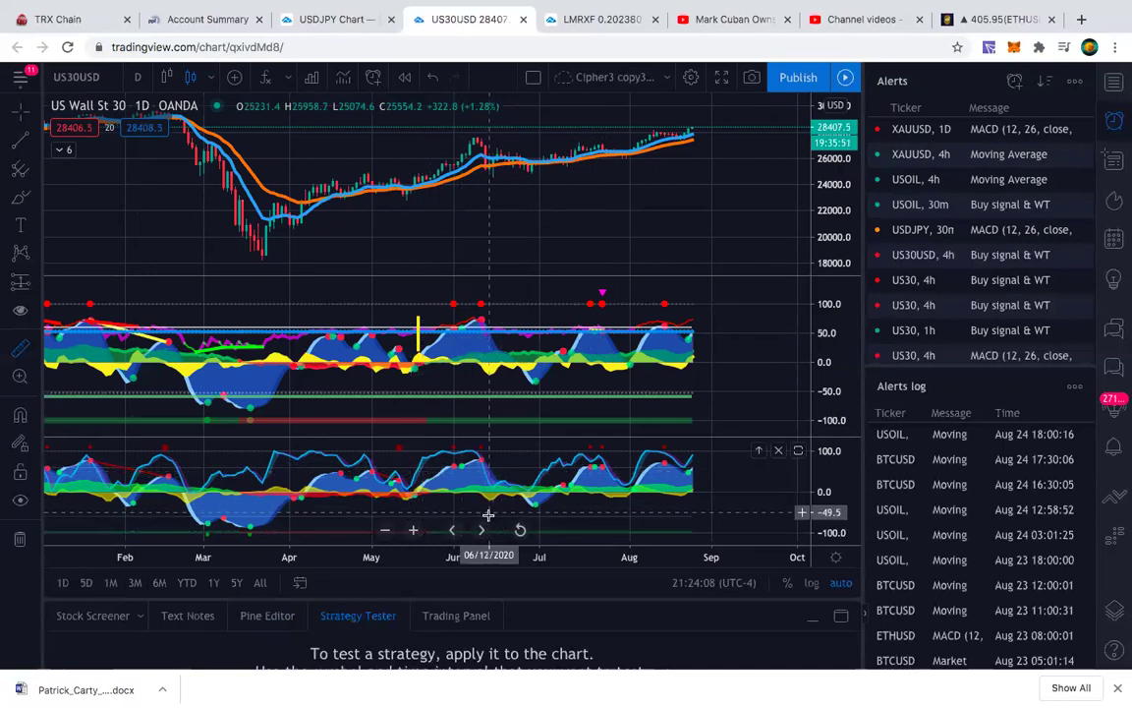
{"action": "scroll", "coordinate": [492, 522], "scroll_direction": "up", "scroll_amount": 4}
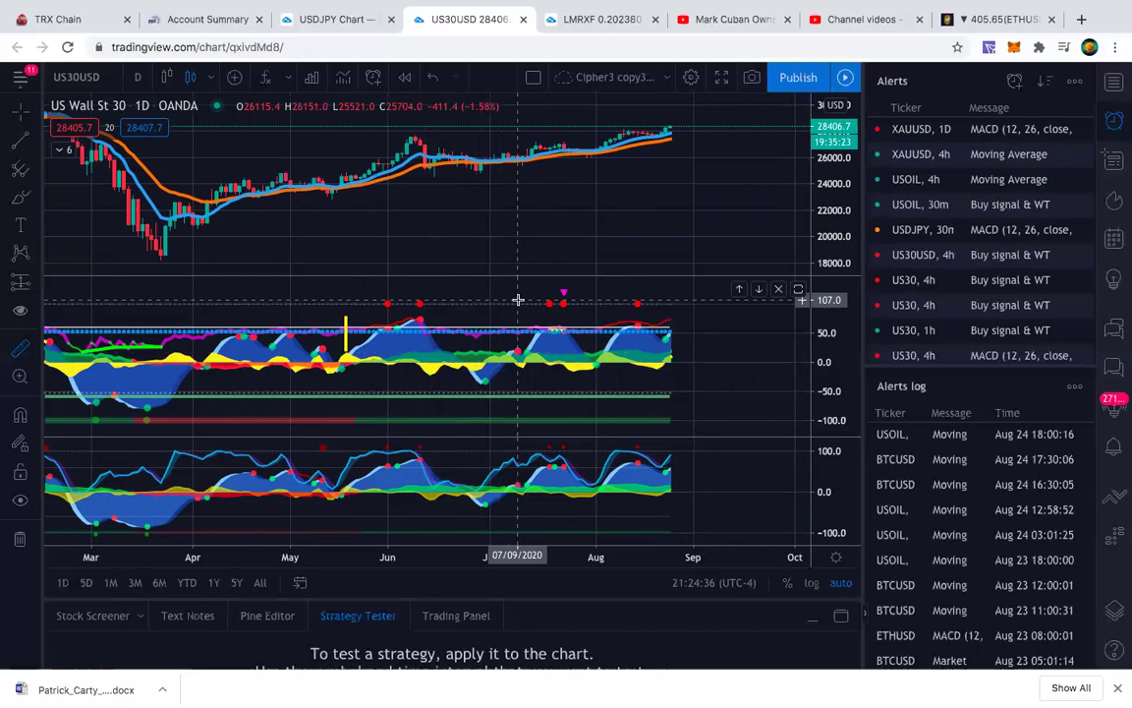
{"action": "scroll", "coordinate": [518, 299], "scroll_direction": "up", "scroll_amount": 2}
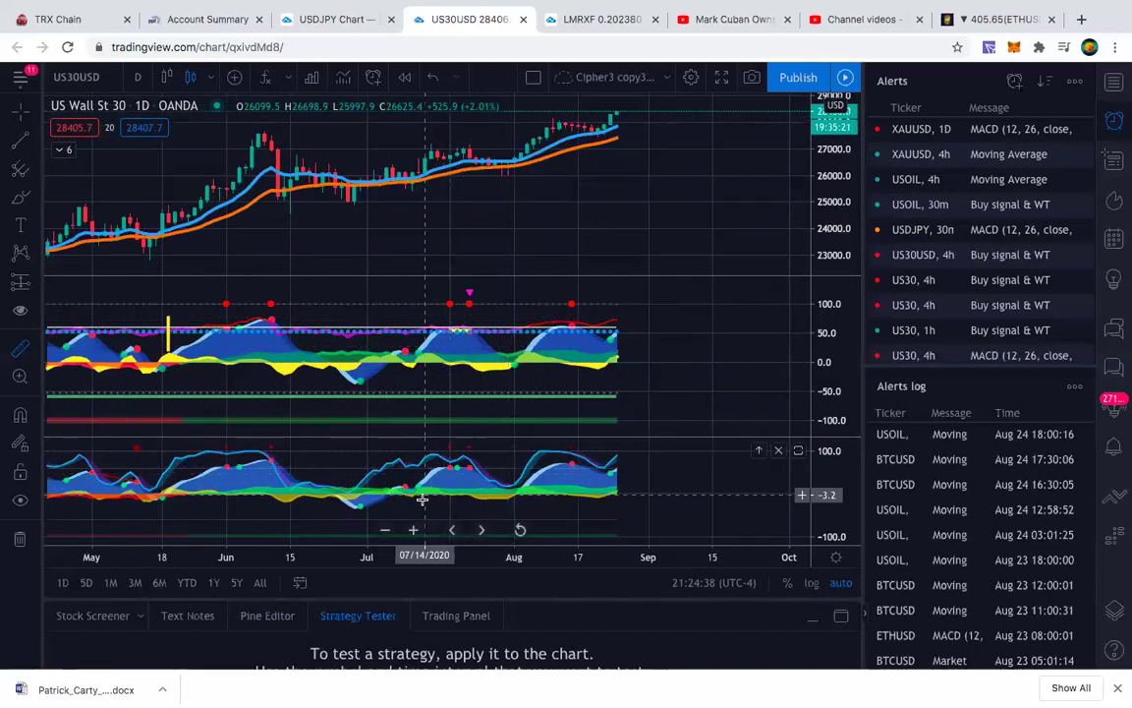
{"action": "scroll", "coordinate": [421, 502], "scroll_direction": "up", "scroll_amount": 1}
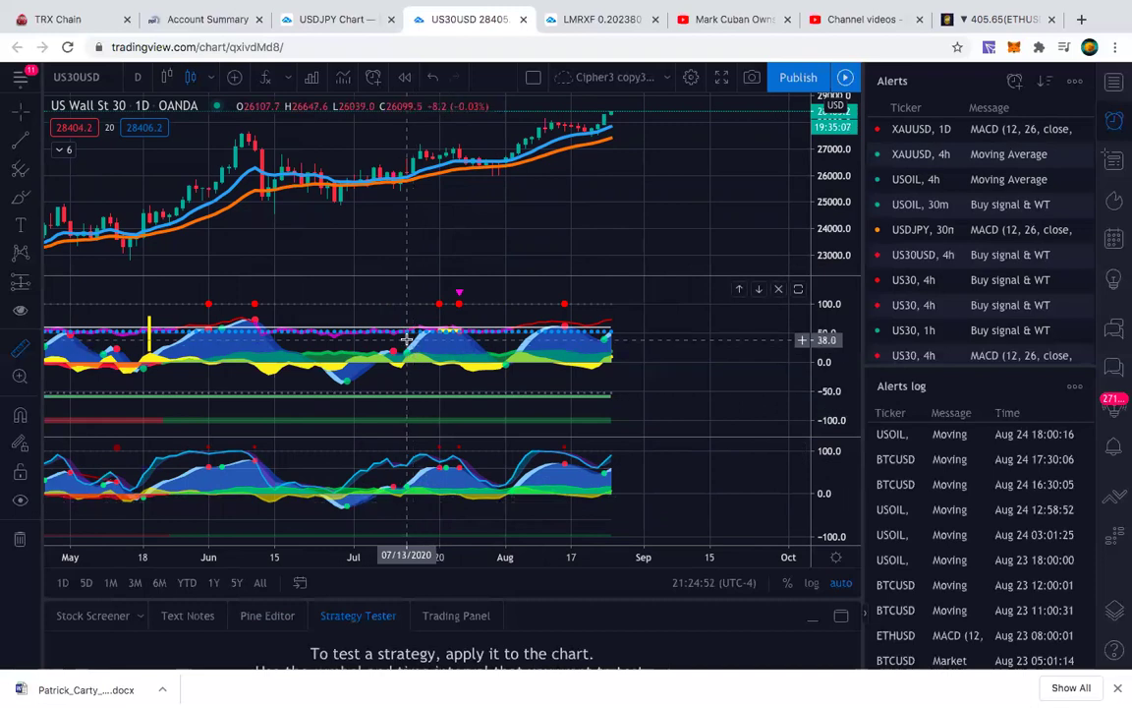
Switch the daily US30USD chart to Heikin Ashi and examine the May to August price action
{"action": "left_click", "coordinate": [166, 77]}
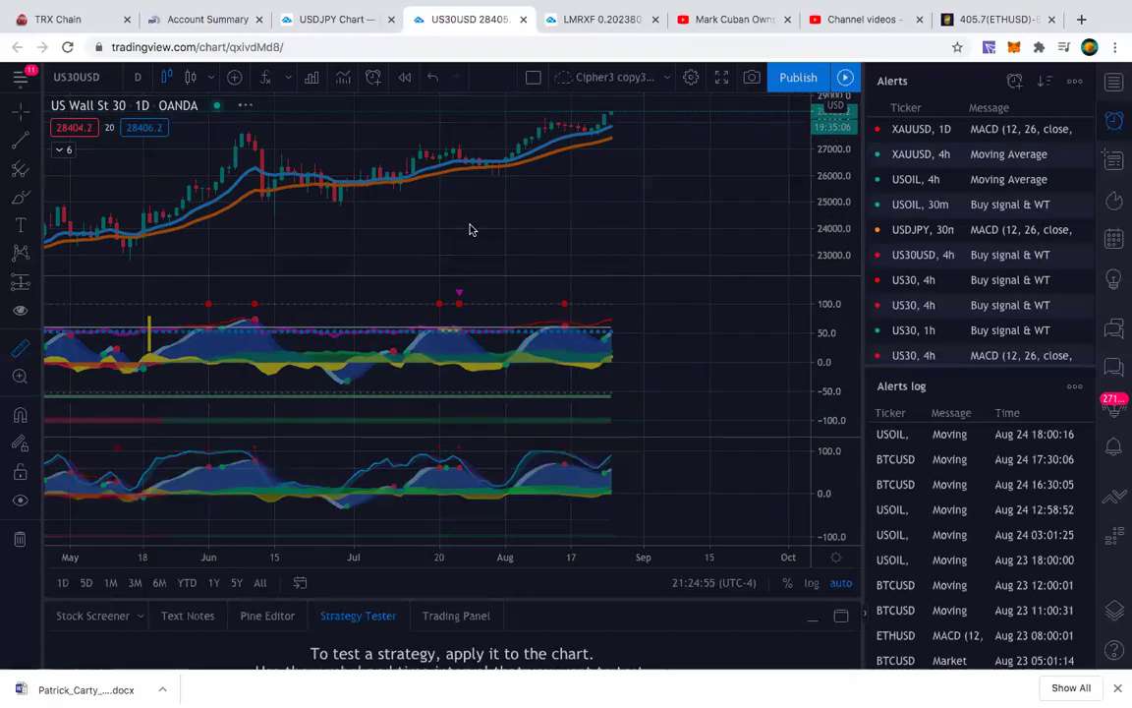
{"action": "left_click_drag", "start_coordinate": [642, 192], "coordinate": [543, 195]}
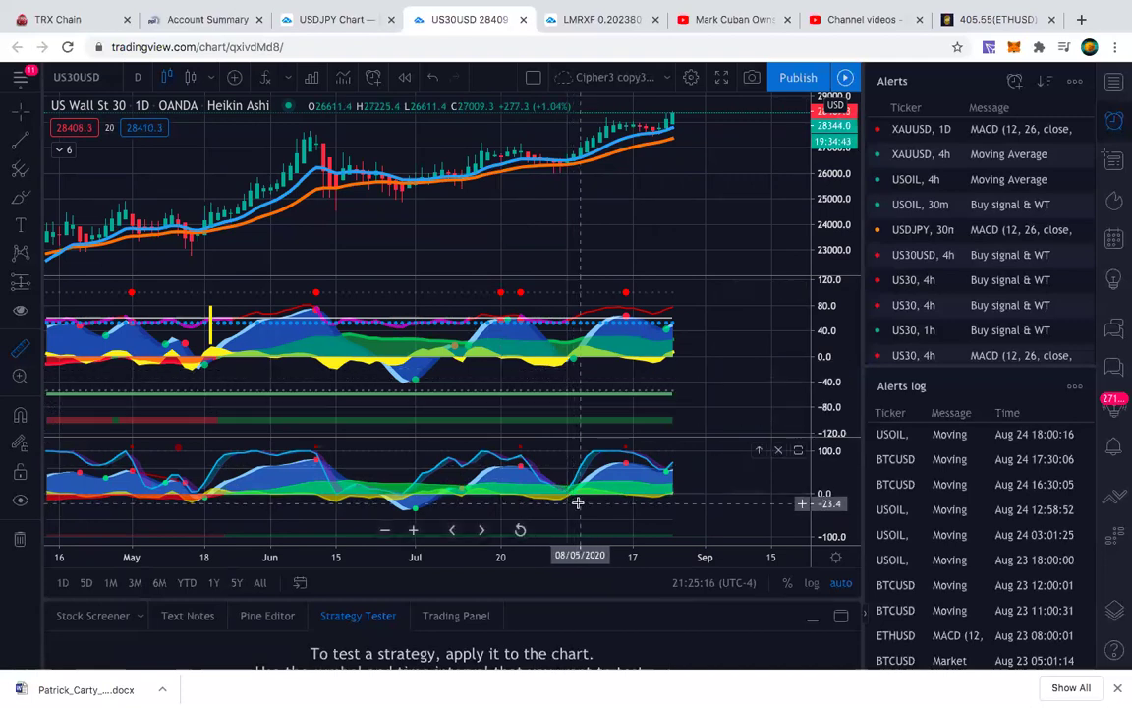
{"action": "scroll", "coordinate": [572, 484], "scroll_direction": "up", "scroll_amount": 3}
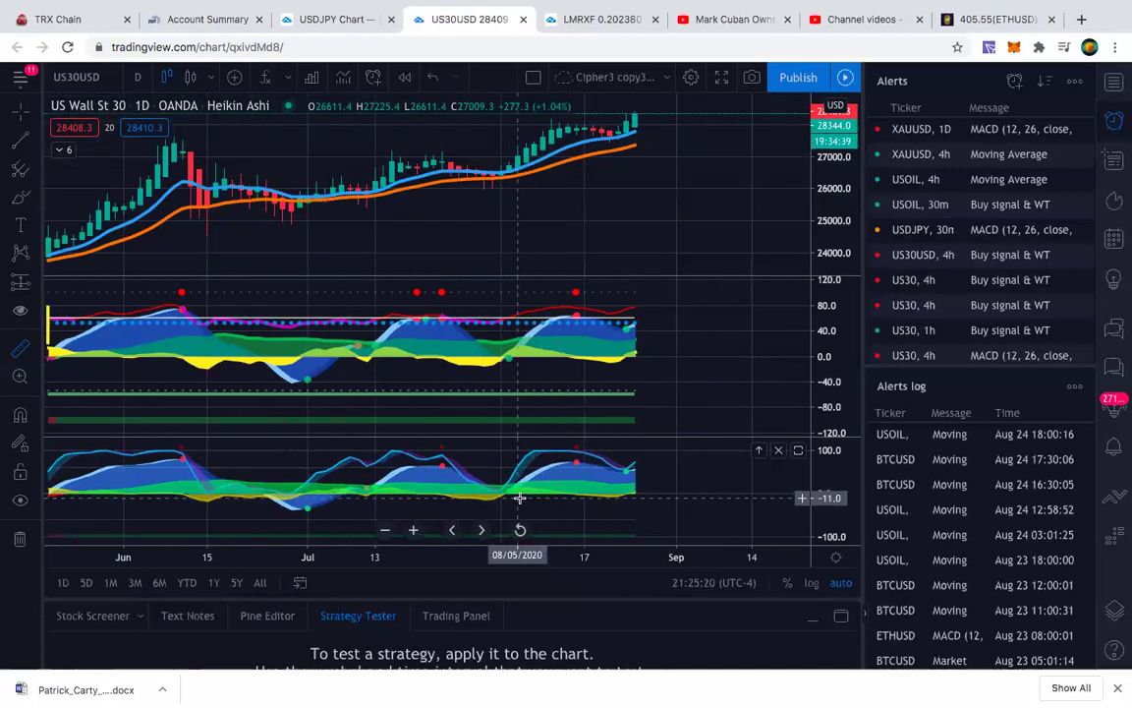
{"action": "scroll", "coordinate": [519, 498], "scroll_direction": "down", "scroll_amount": 2}
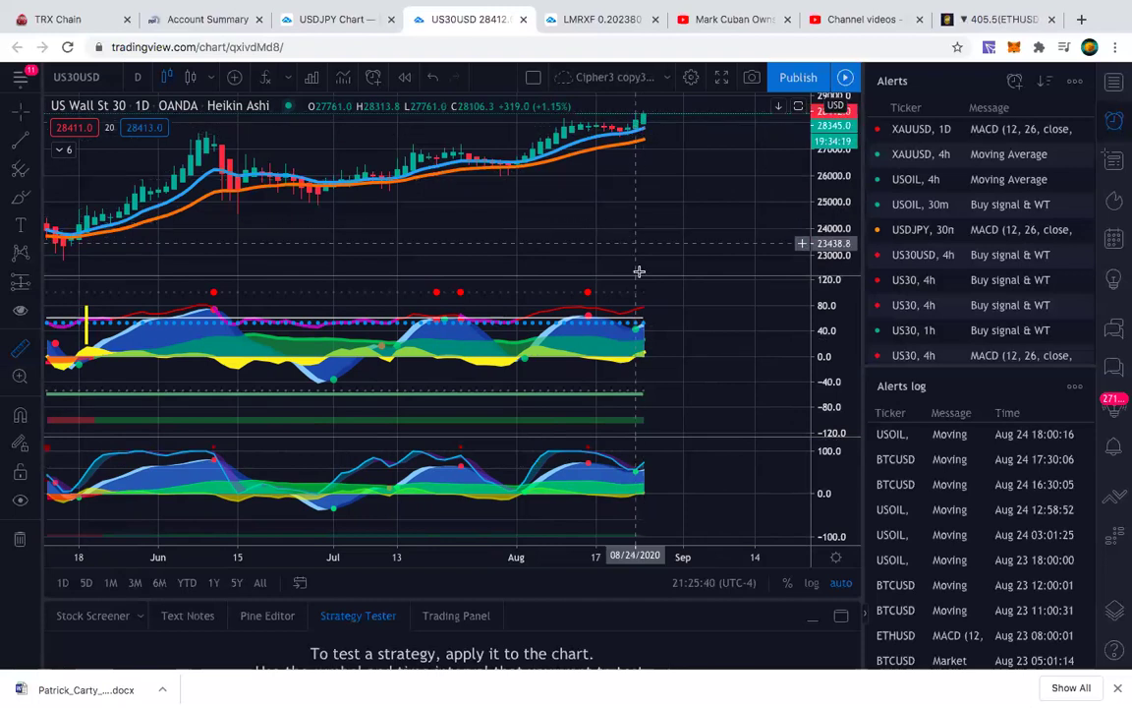
{"action": "scroll", "coordinate": [608, 220], "scroll_direction": "down", "scroll_amount": 1}
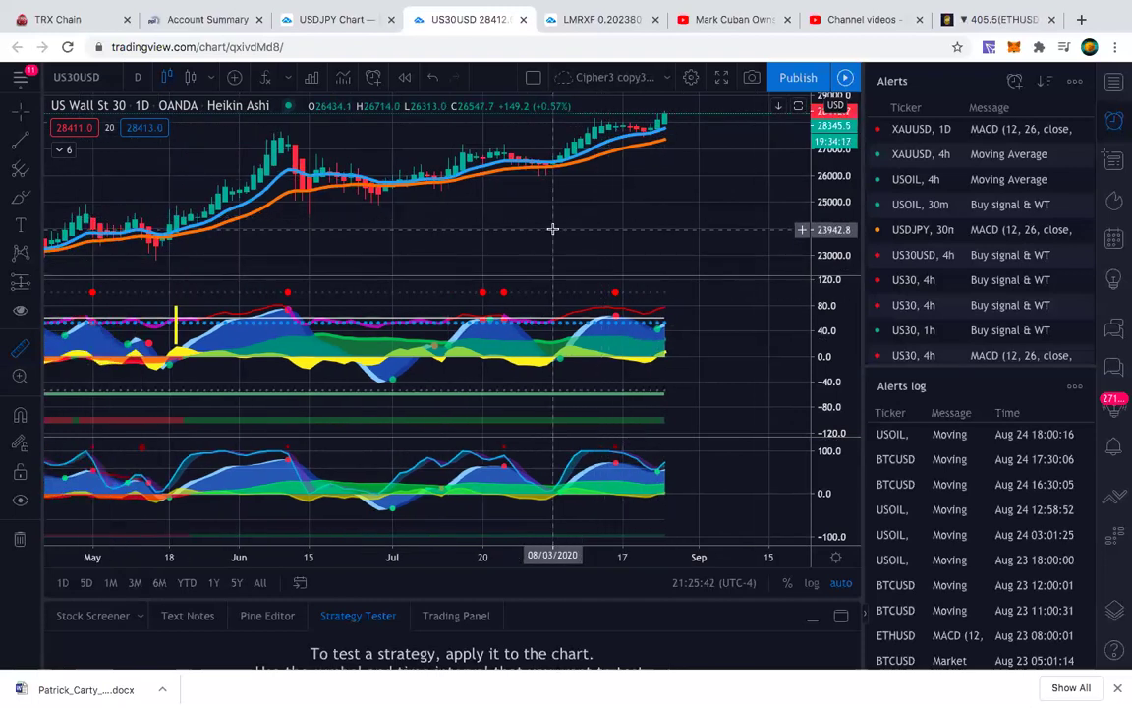
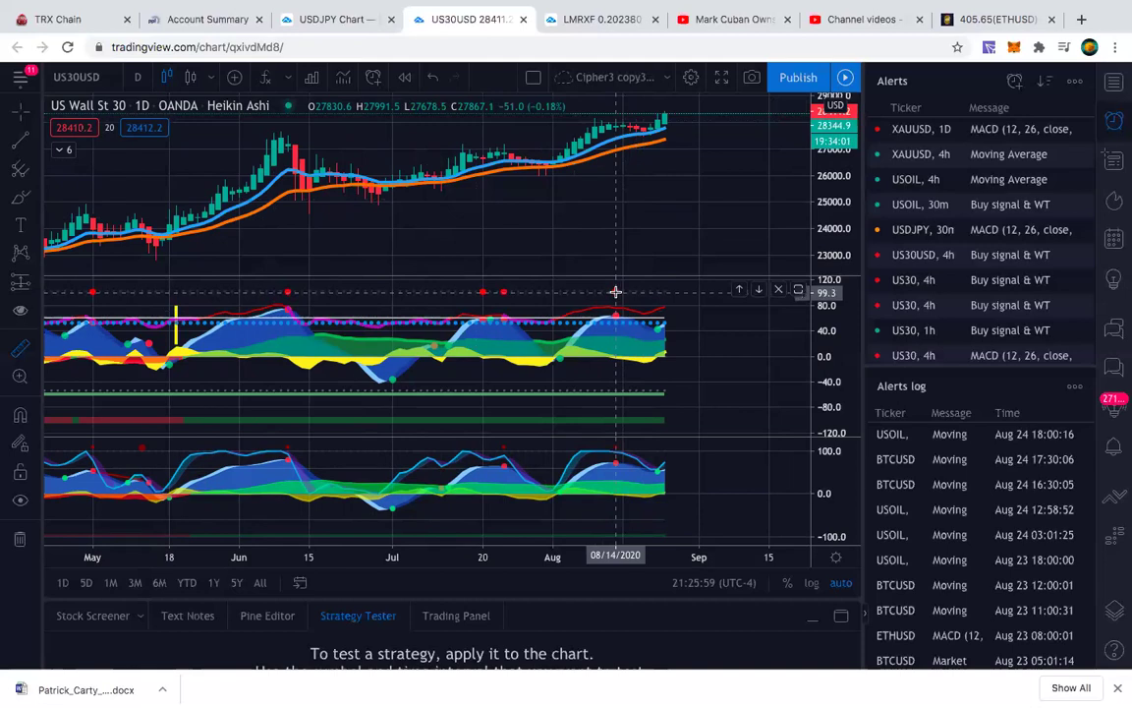
View the US30USD Heikin Ashi chart at the 15-minute interval and examine the latest sessions
{"action": "left_click", "coordinate": [136, 78]}
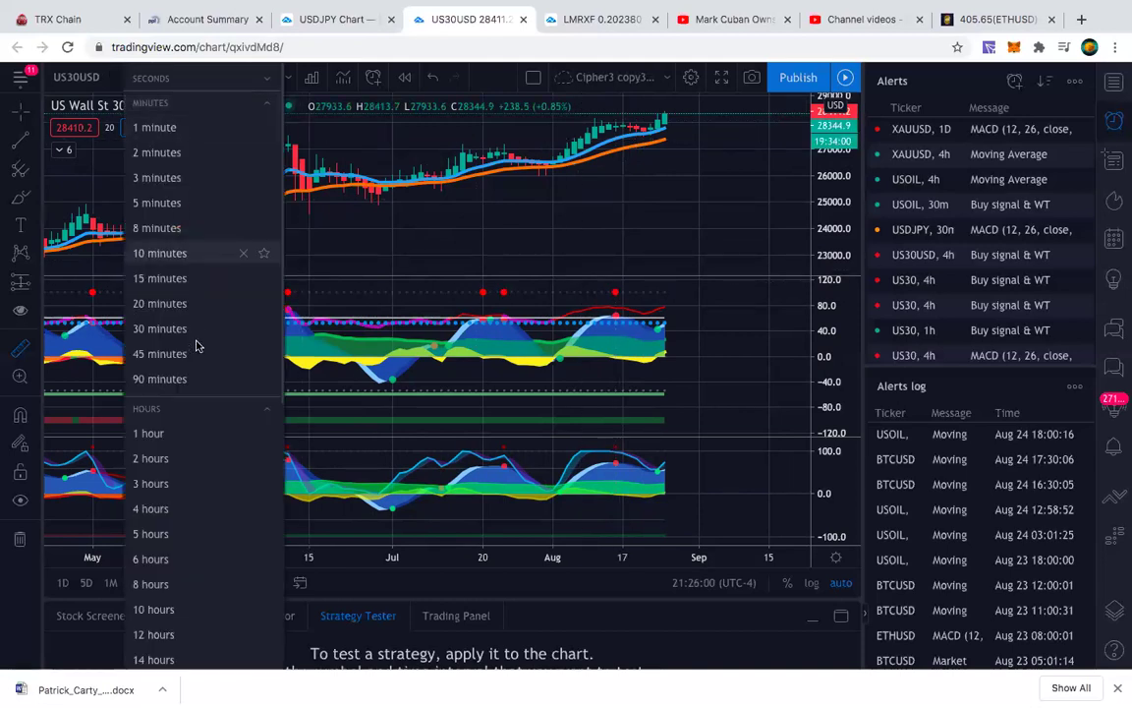
{"action": "left_click", "coordinate": [161, 276]}
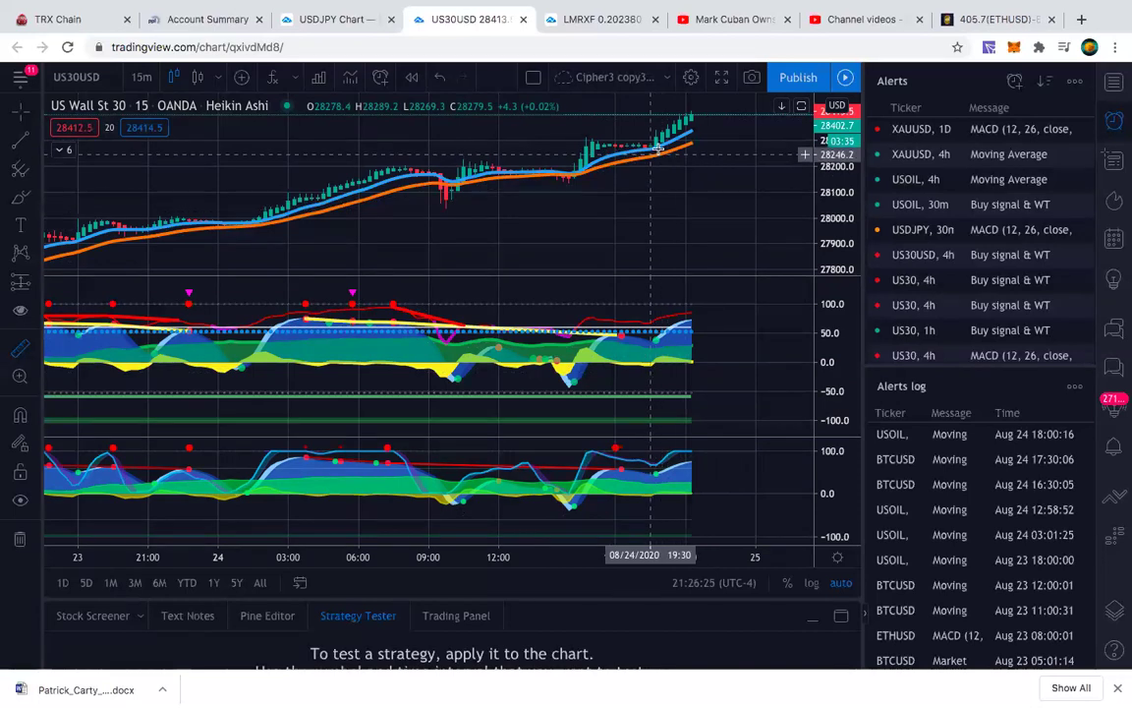
{"action": "scroll", "coordinate": [634, 237], "scroll_direction": "down", "scroll_amount": 2}
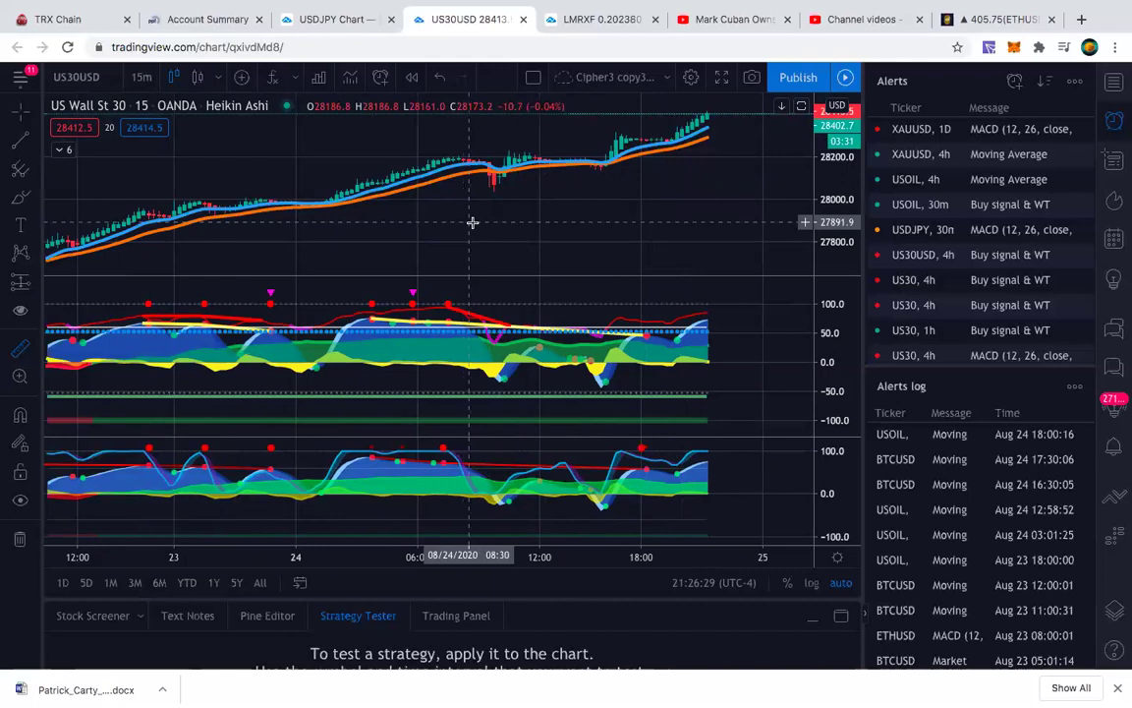
{"action": "left_click_drag", "start_coordinate": [470, 222], "coordinate": [549, 246]}
Return the US30USD chart to the 1-day interval and review the price history since early 2020
{"action": "left_click", "coordinate": [140, 78]}
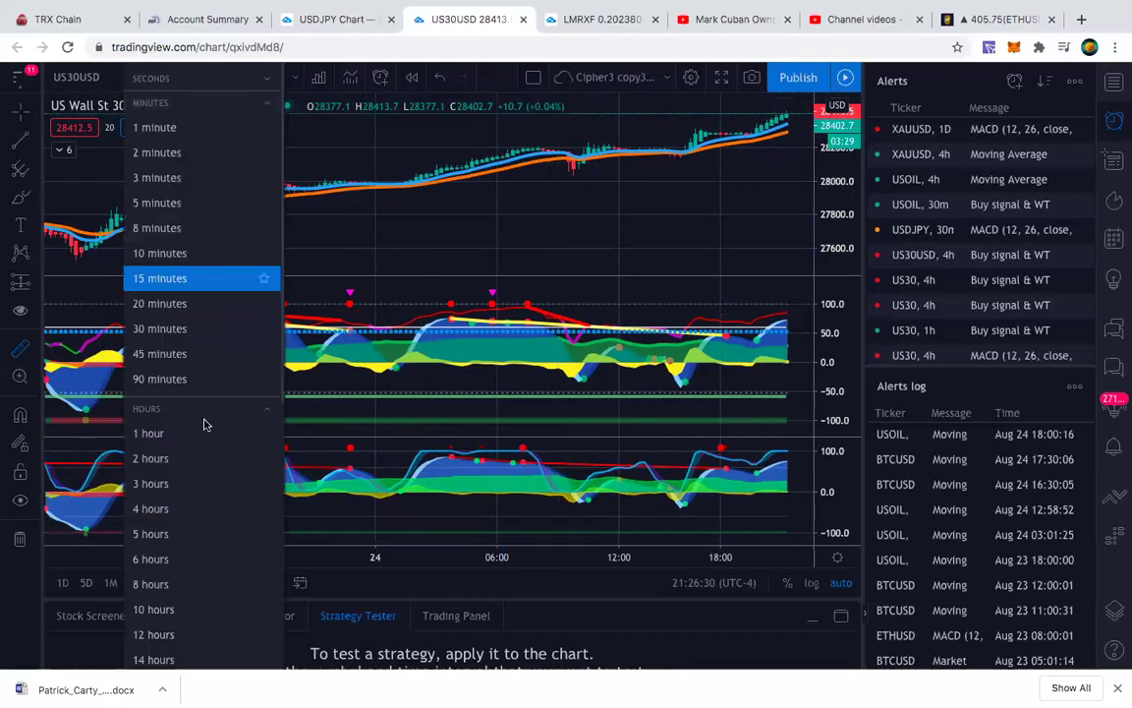
{"action": "scroll", "coordinate": [185, 511], "scroll_direction": "down", "scroll_amount": 3}
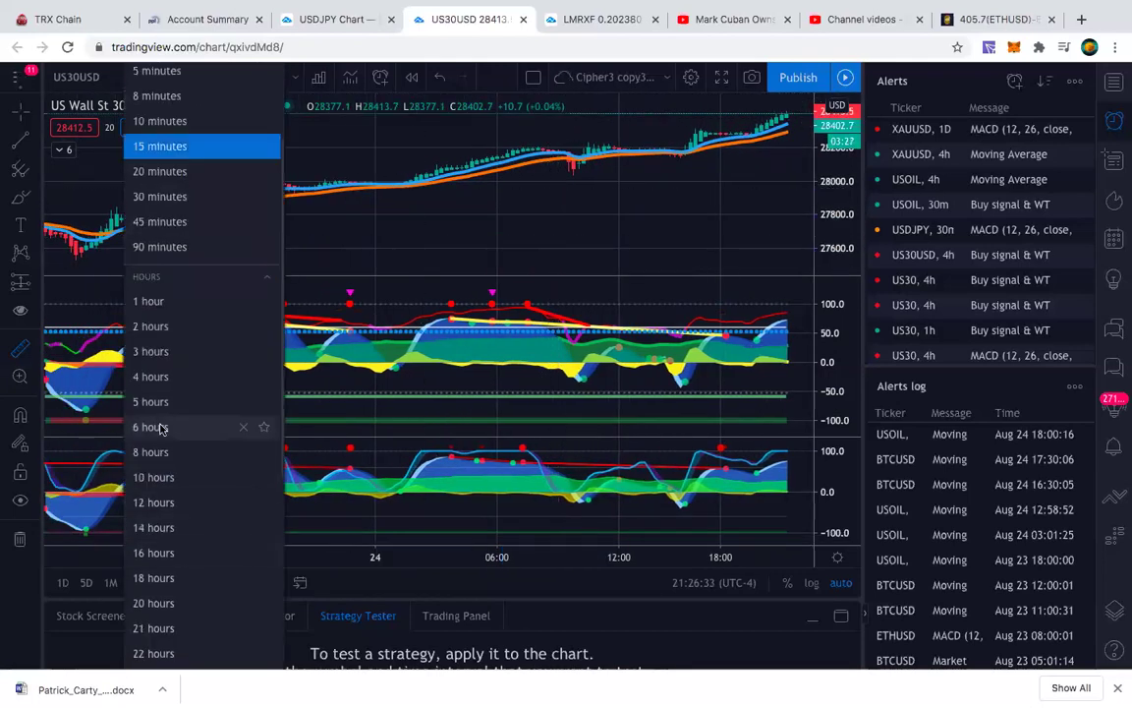
{"action": "scroll", "coordinate": [160, 453], "scroll_direction": "up", "scroll_amount": 2}
{"action": "scroll", "coordinate": [169, 552], "scroll_direction": "down", "scroll_amount": 4}
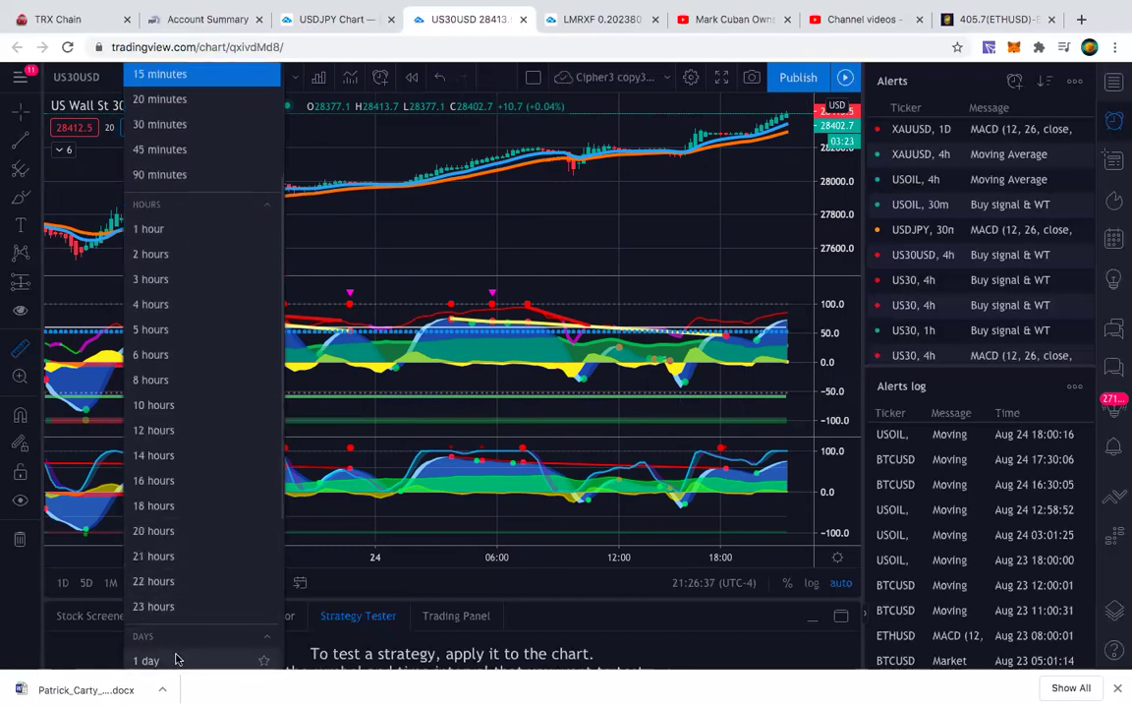
{"action": "left_click", "coordinate": [157, 659]}
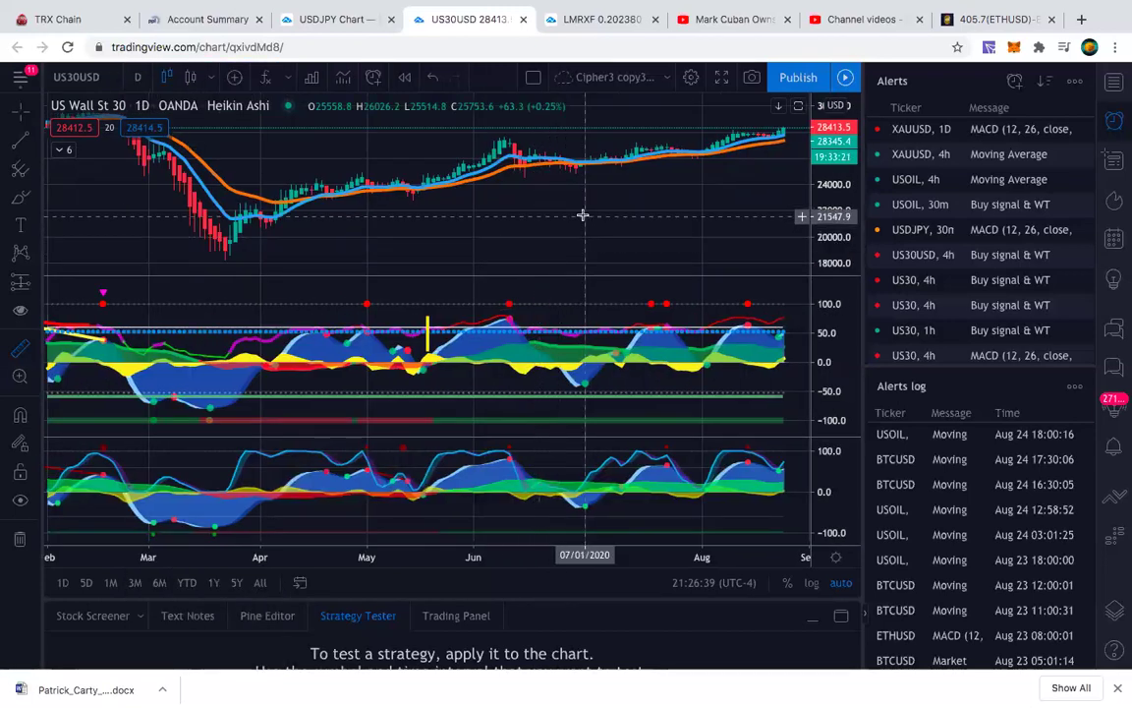
{"action": "scroll", "coordinate": [580, 219], "scroll_direction": "down", "scroll_amount": 2}
{"action": "scroll", "coordinate": [581, 214], "scroll_direction": "down", "scroll_amount": 2}
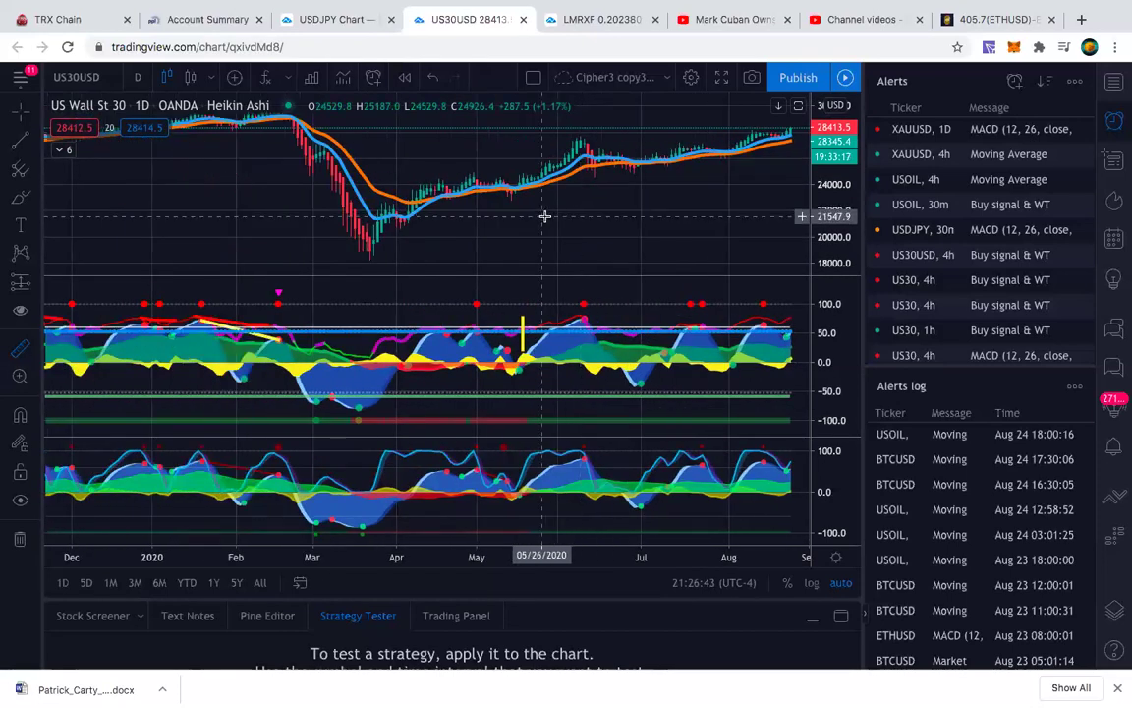
{"action": "scroll", "coordinate": [576, 227], "scroll_direction": "up", "scroll_amount": 2}
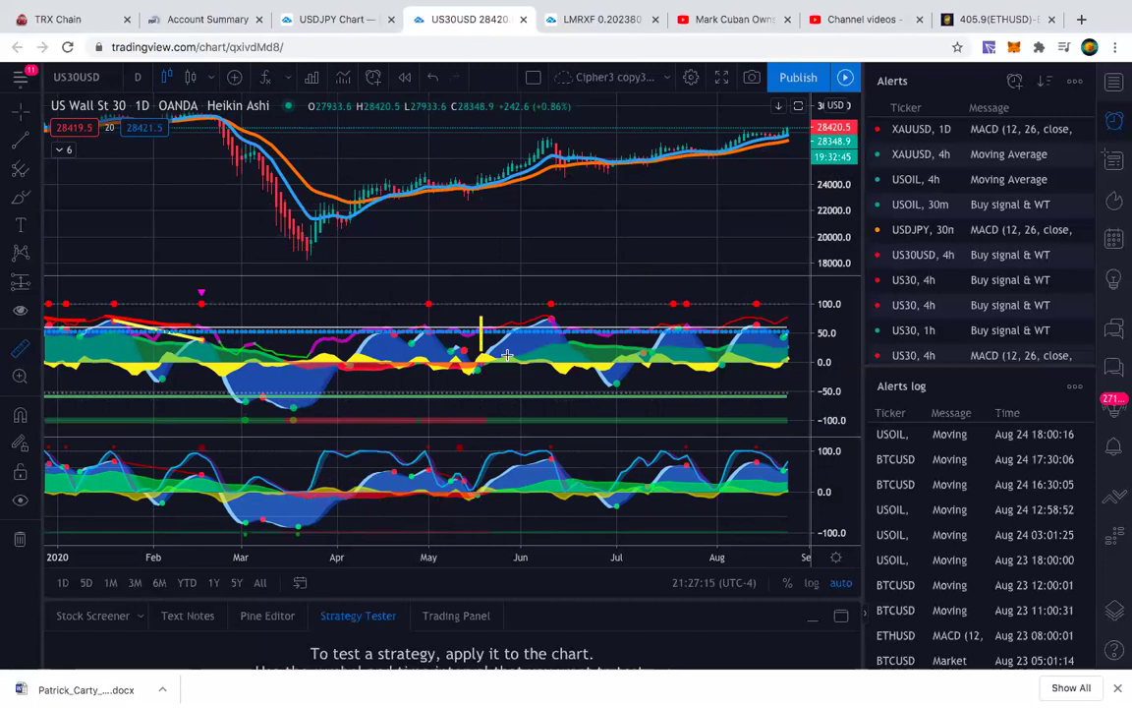
{"action": "scroll", "coordinate": [599, 220], "scroll_direction": "right", "scroll_amount": 3}
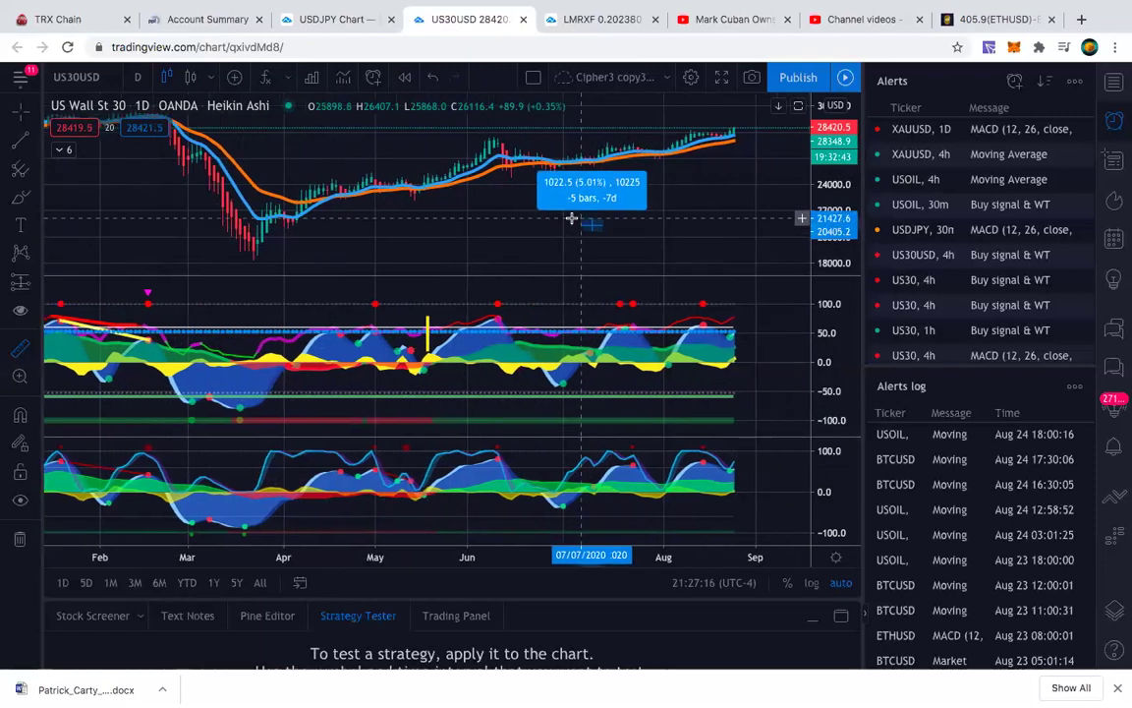
Search for the symbol BITCOIN and load the Bitfinex BTCUSD (Bitcoin / Dollar) chart
{"action": "left_click", "coordinate": [76, 77]}
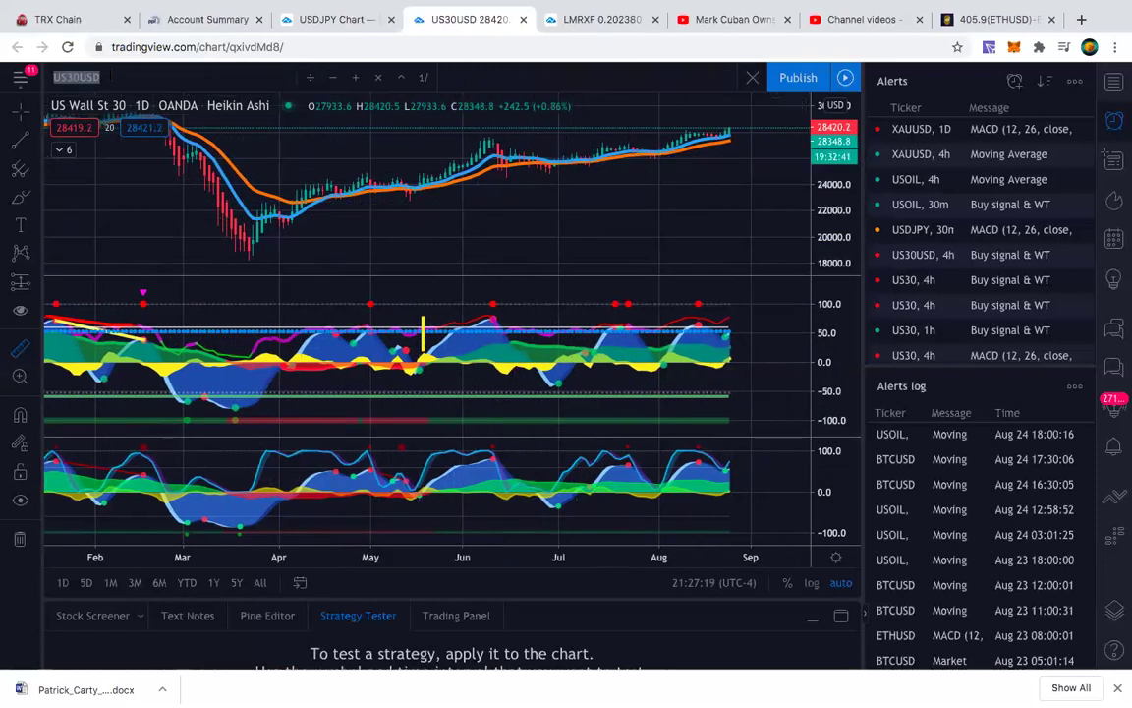
{"action": "type", "text": "BITCOIN"}
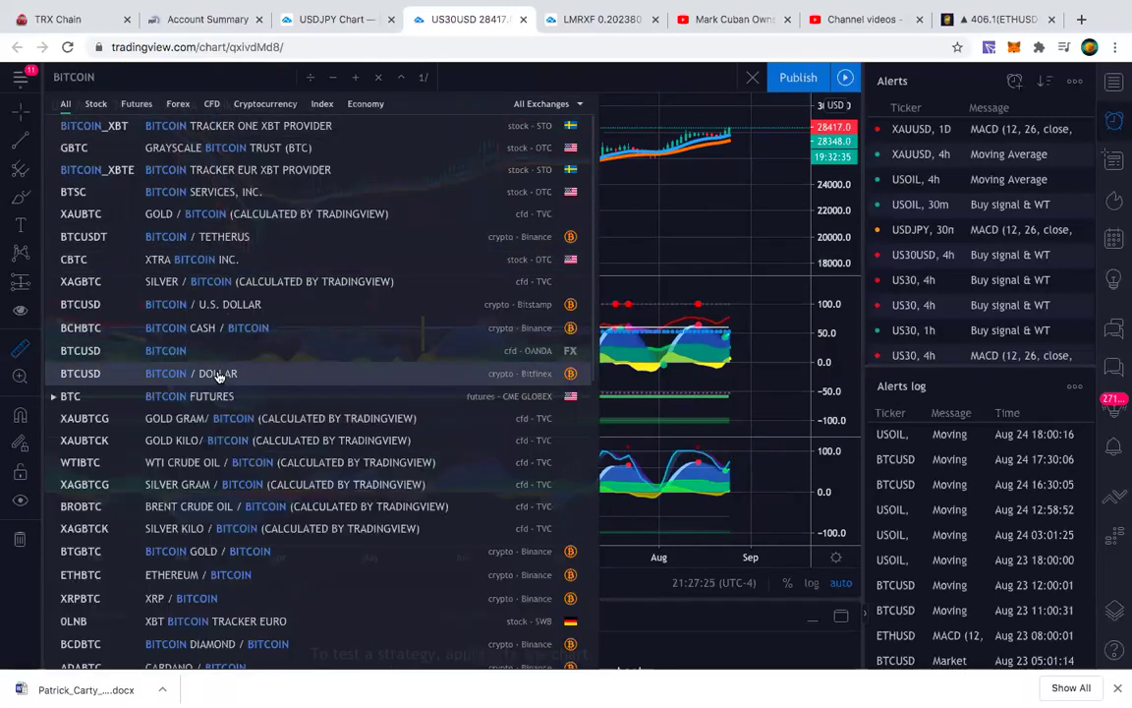
{"action": "left_click", "coordinate": [219, 375]}
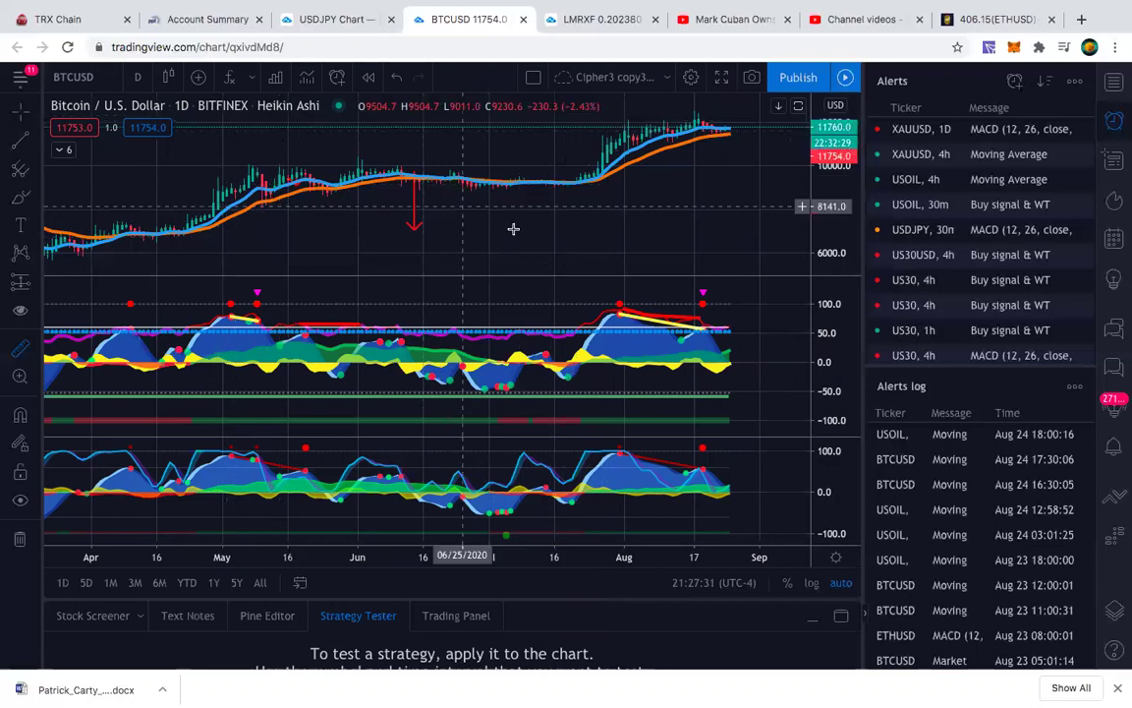
Change the daily BTCUSD chart from Heikin Ashi to Candles and bring the latest bars into view
{"action": "left_click", "coordinate": [172, 77]}
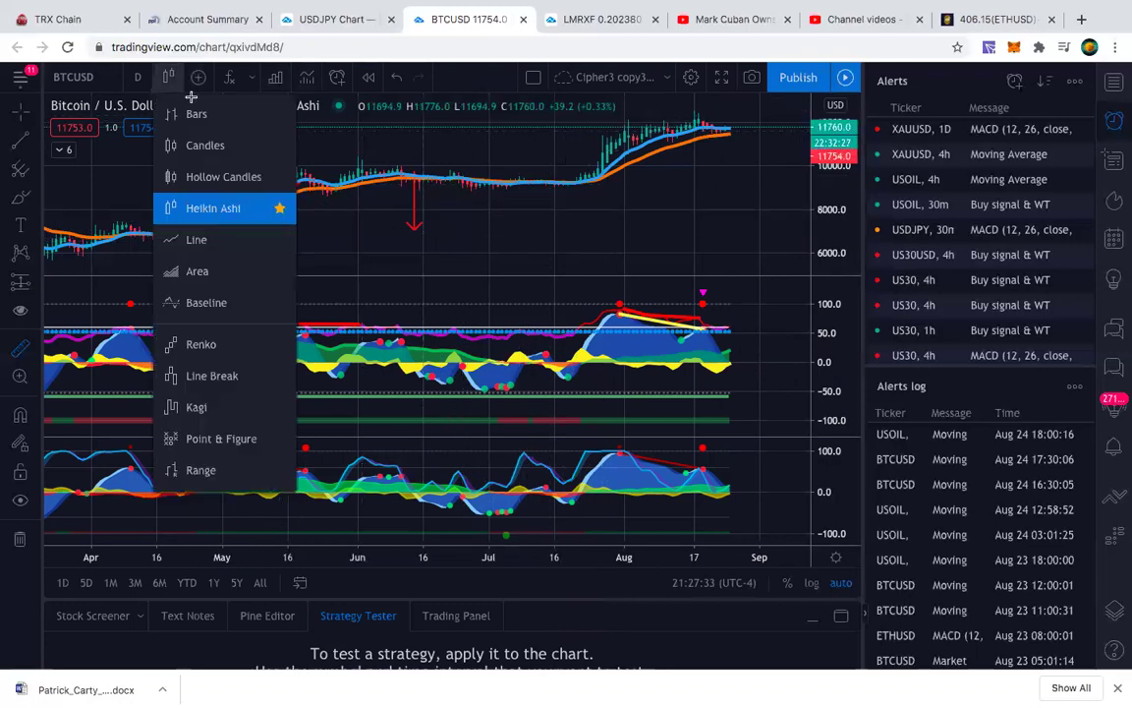
{"action": "left_click", "coordinate": [204, 144]}
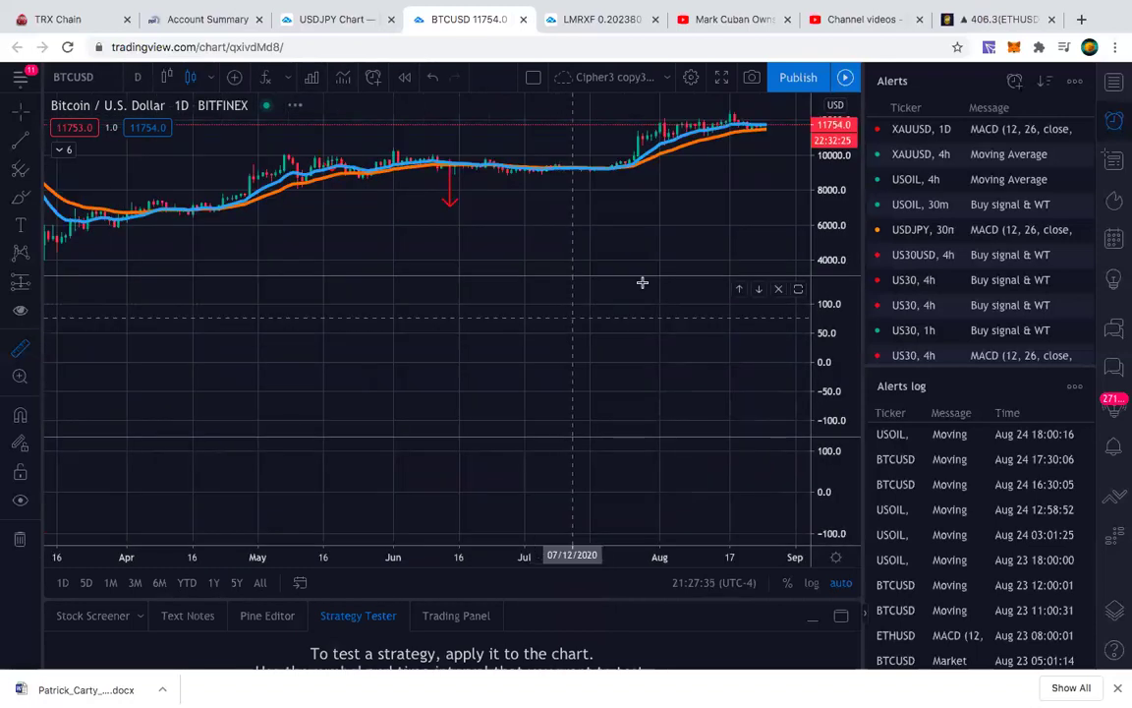
{"action": "left_click", "coordinate": [704, 229], "text": "shift"}
{"action": "scroll", "coordinate": [629, 225], "scroll_direction": "right", "scroll_amount": 3}
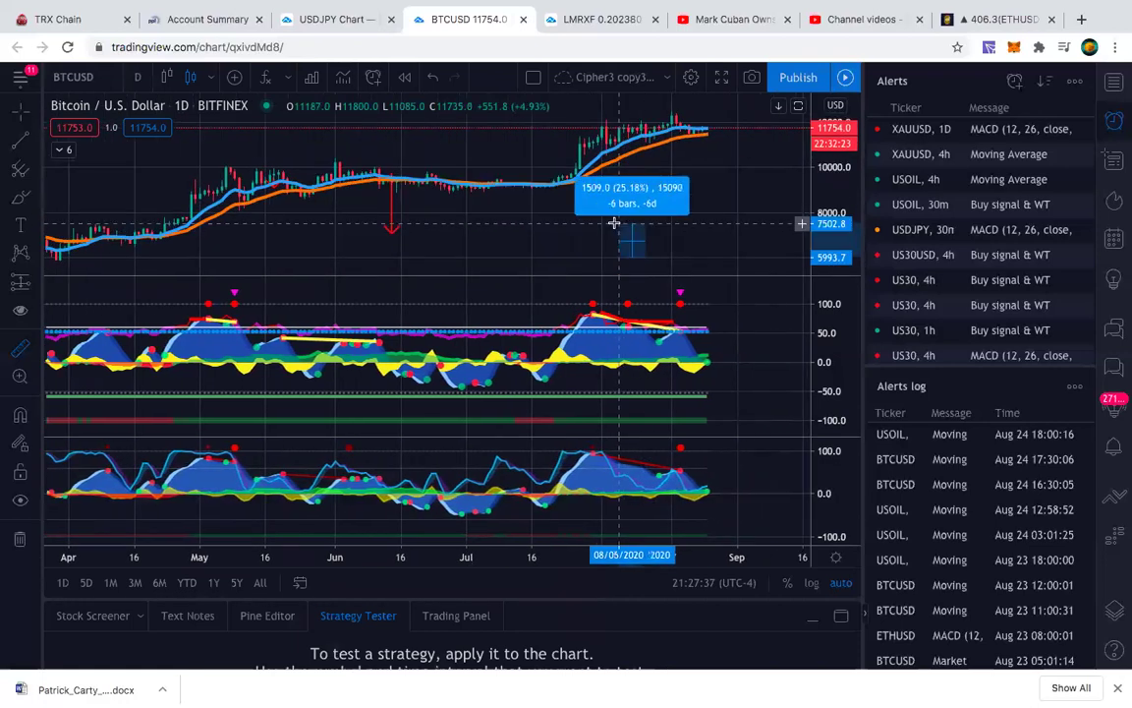
{"action": "left_click", "coordinate": [558, 222]}
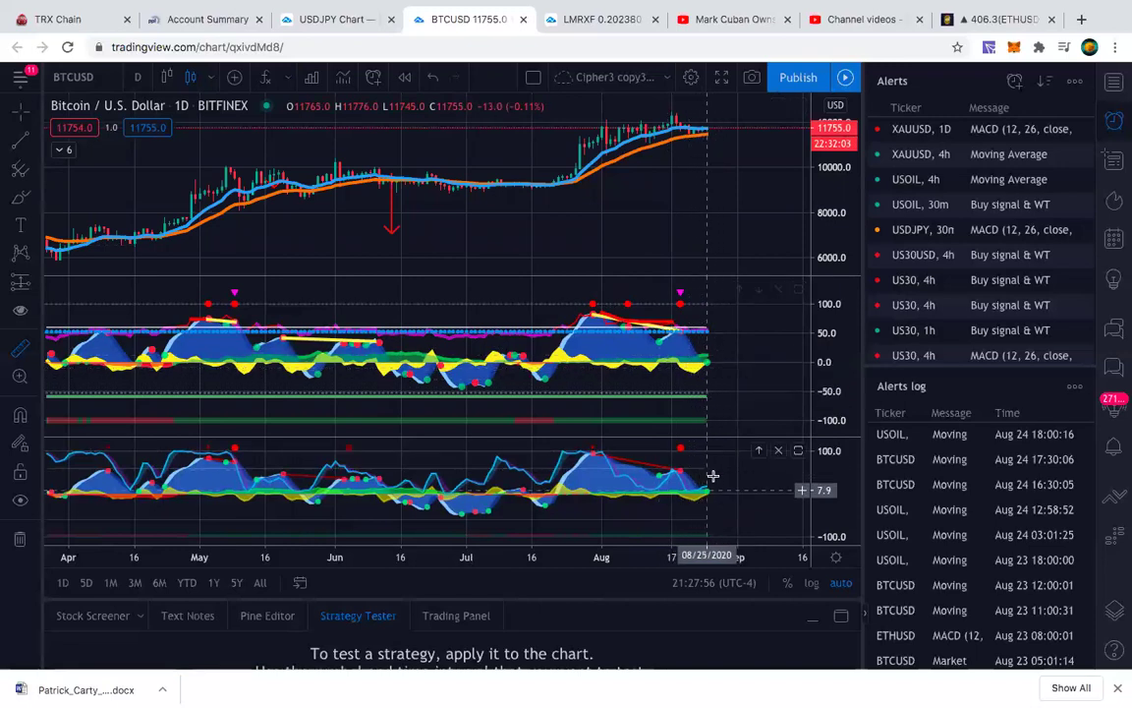
Examine the daily BTCUSD candles and both oscillators from spring through August 2020
{"action": "scroll", "coordinate": [700, 175], "scroll_direction": "up", "scroll_amount": 2}
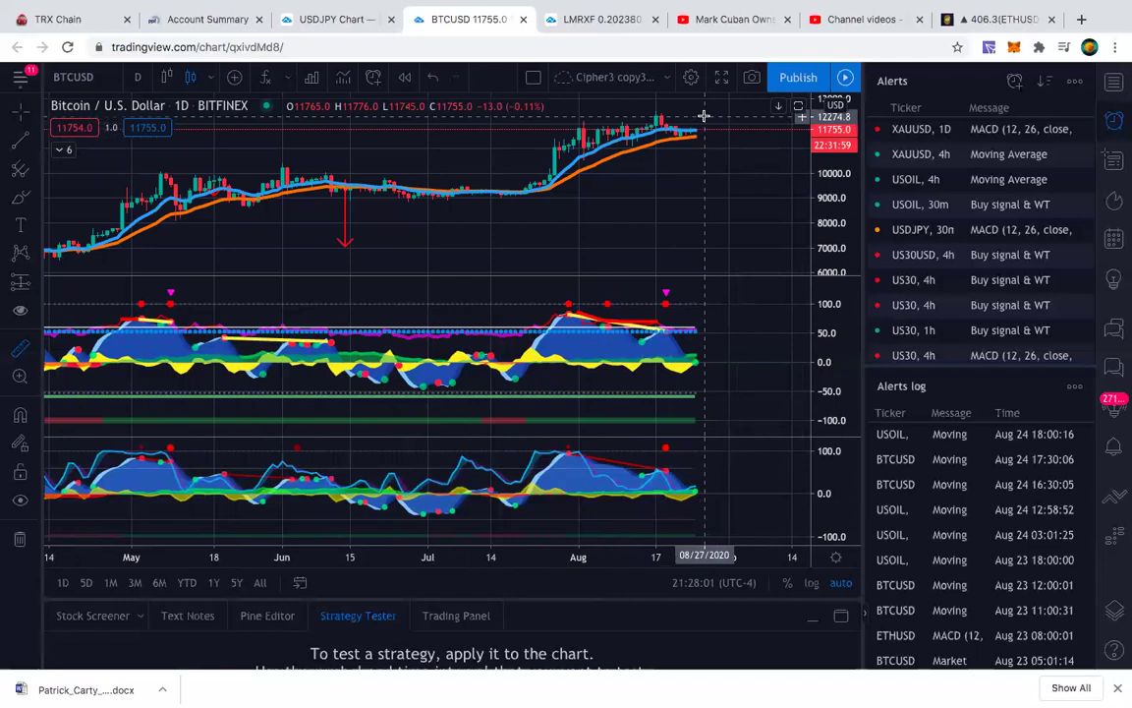
{"action": "scroll", "coordinate": [560, 208], "scroll_direction": "down", "scroll_amount": 2}
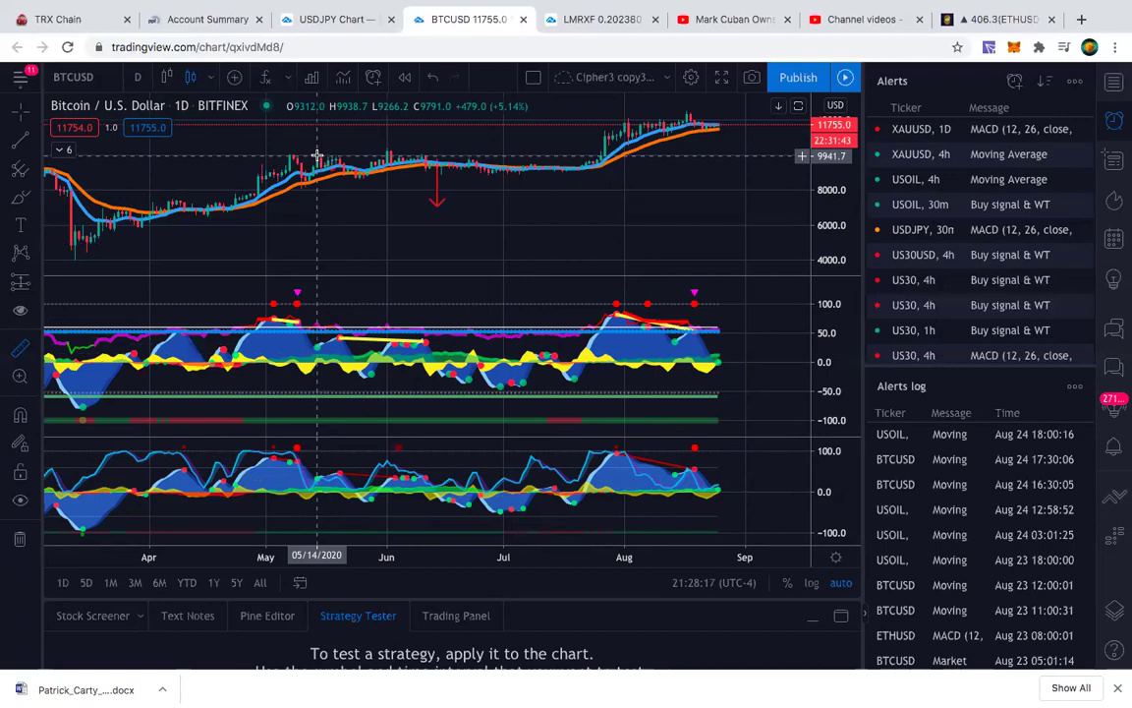
{"action": "scroll", "coordinate": [557, 261], "scroll_direction": "up", "scroll_amount": 1}
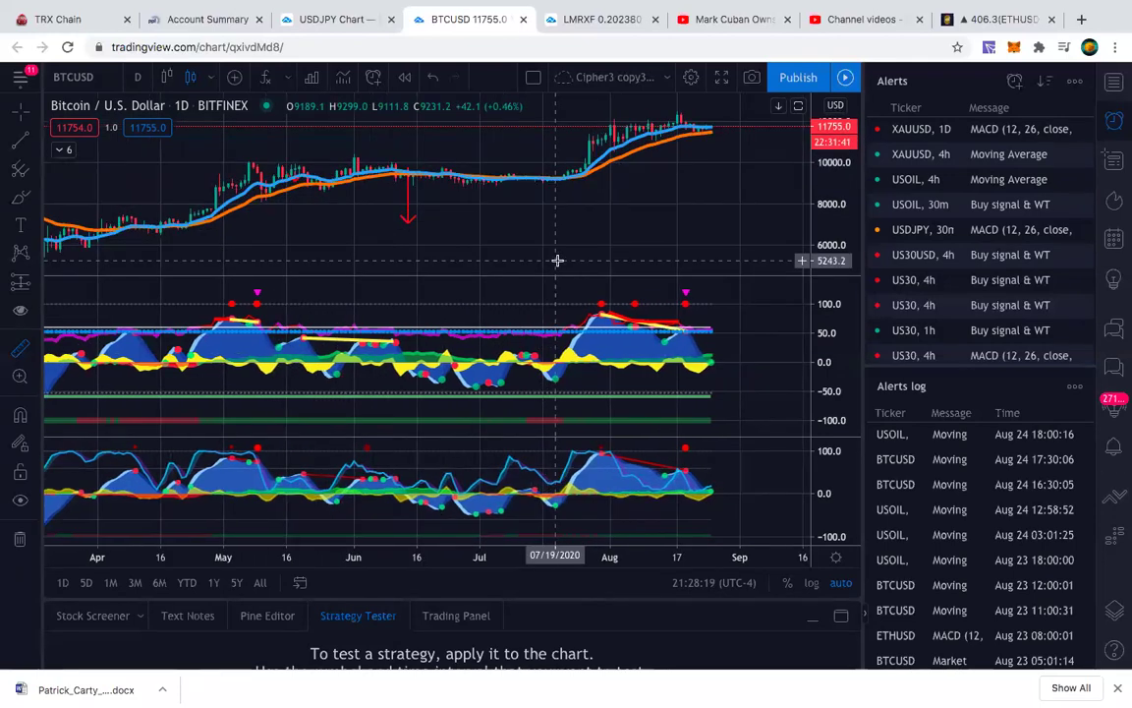
{"action": "scroll", "coordinate": [557, 260], "scroll_direction": "up", "scroll_amount": 2}
Search for the symbol XAUUSD and load the OANDA gold chart
{"action": "left_click", "coordinate": [98, 71]}
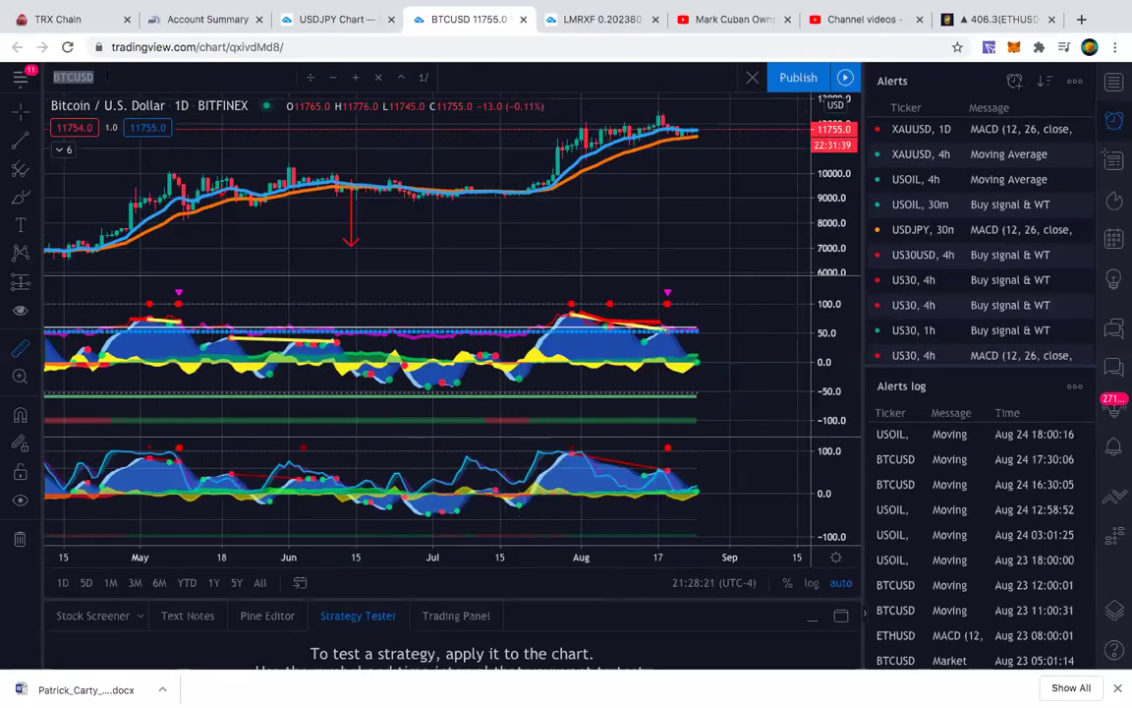
{"action": "key", "text": "BackSpace"}
{"action": "type", "text": "XAU"}
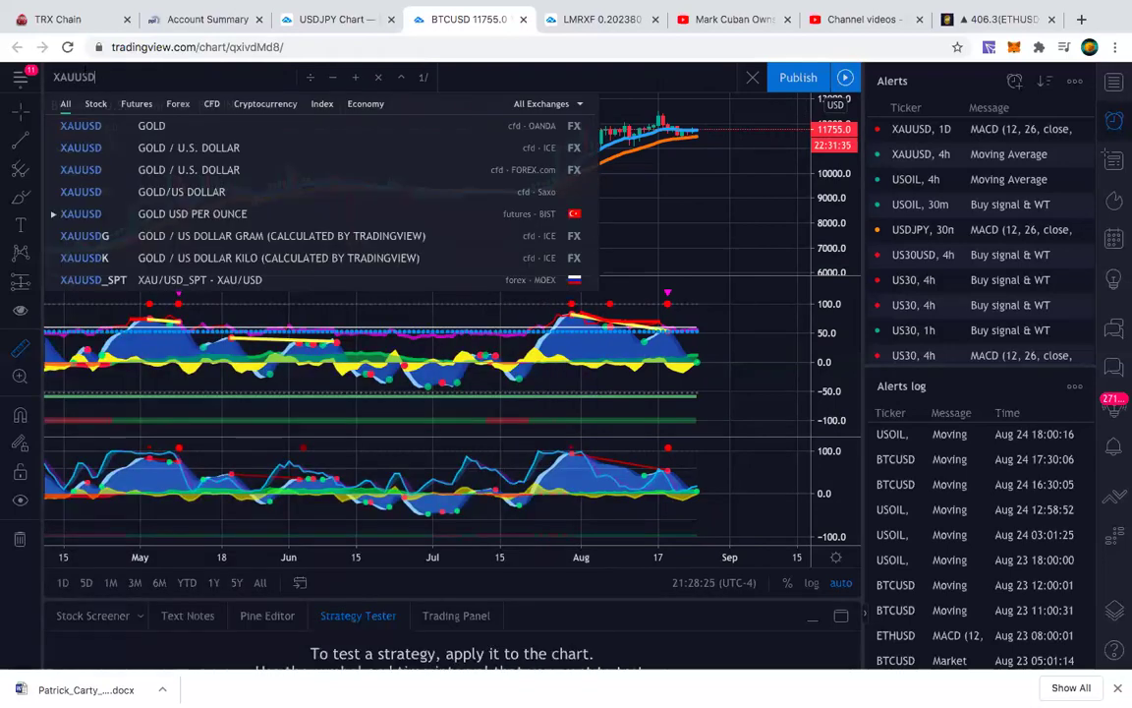
{"action": "left_click", "coordinate": [105, 121]}
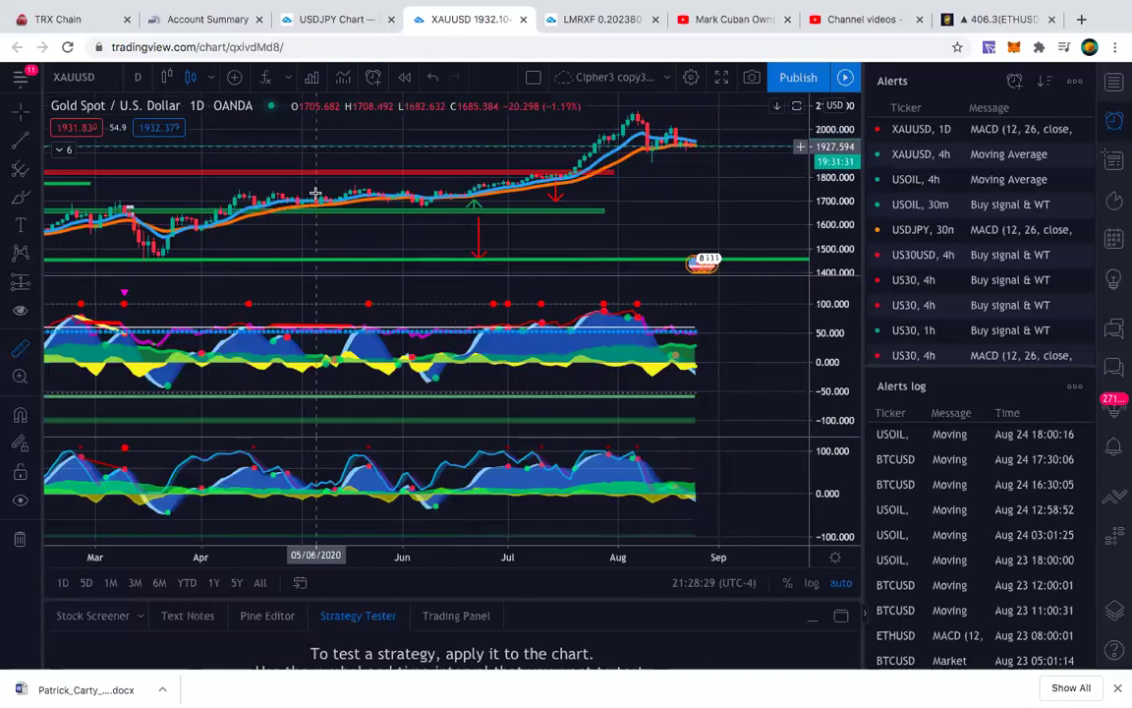
View the XAUUSD chart at the 15-minute interval and examine the price and oscillator moves around August 24
{"action": "left_click", "coordinate": [138, 77]}
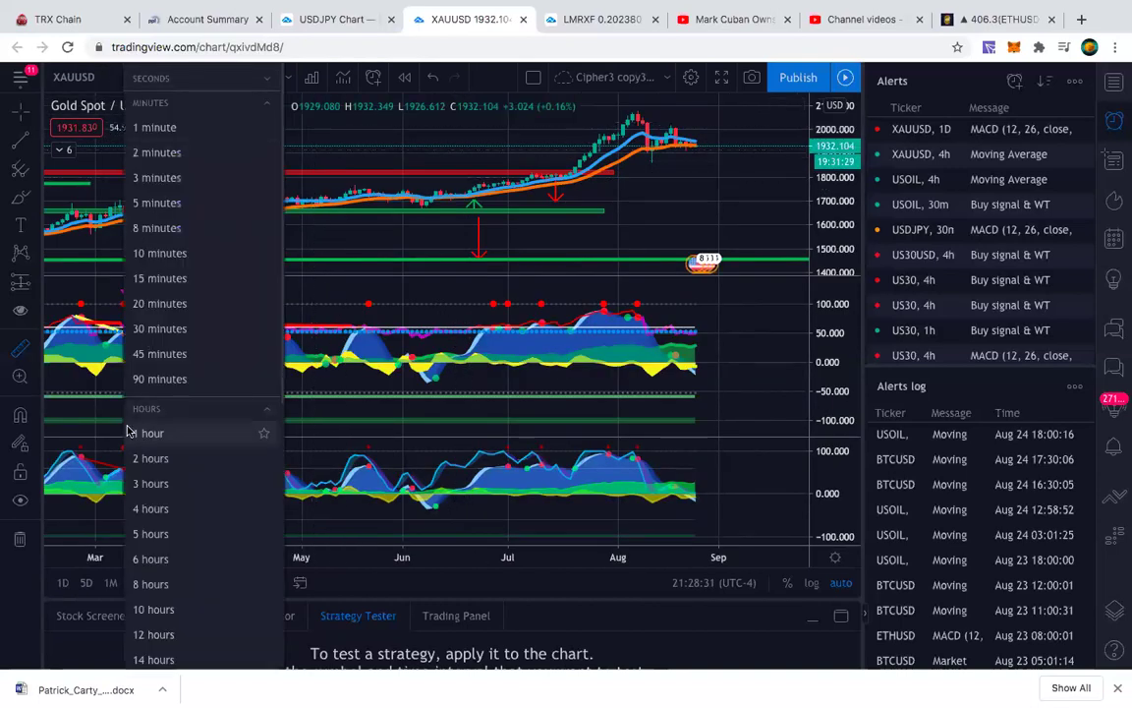
{"action": "left_click", "coordinate": [176, 278]}
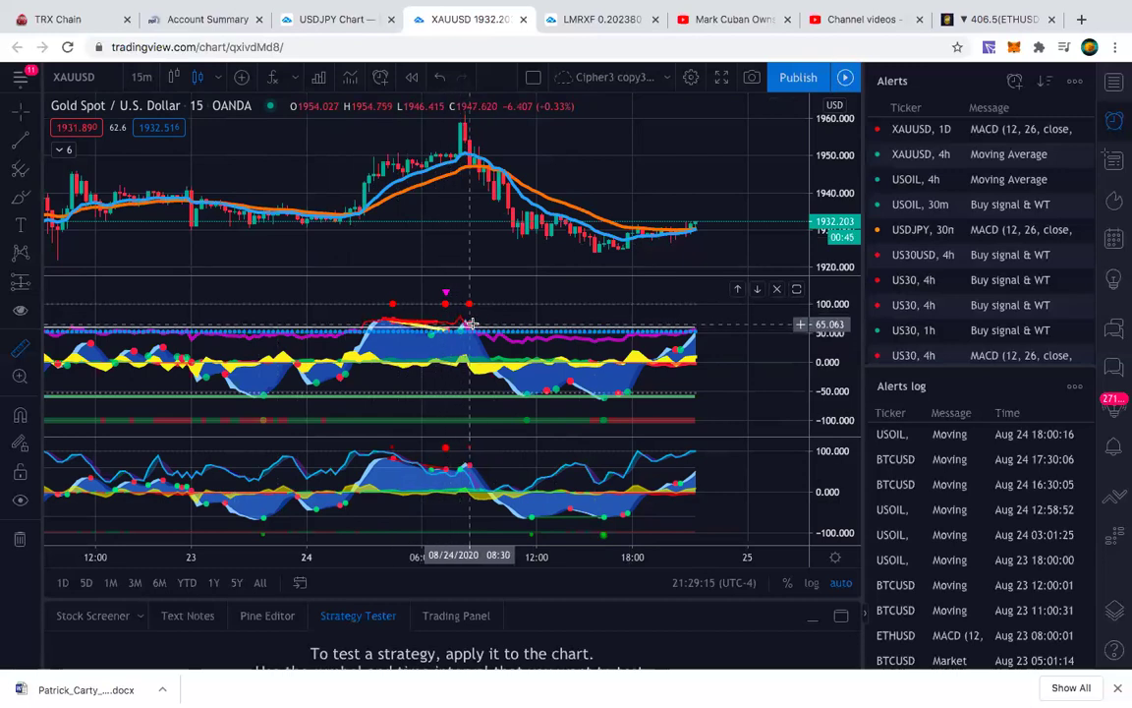
{"action": "scroll", "coordinate": [475, 330], "scroll_direction": "down", "scroll_amount": 1}
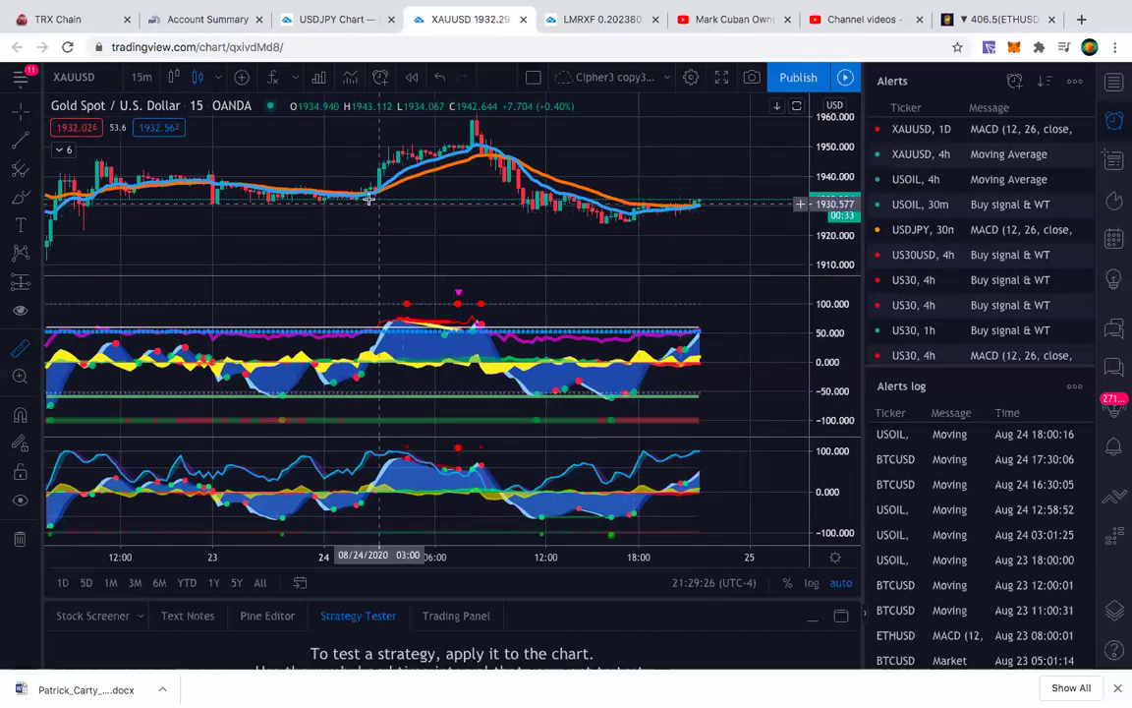
{"action": "scroll", "coordinate": [320, 244], "scroll_direction": "down", "scroll_amount": 1}
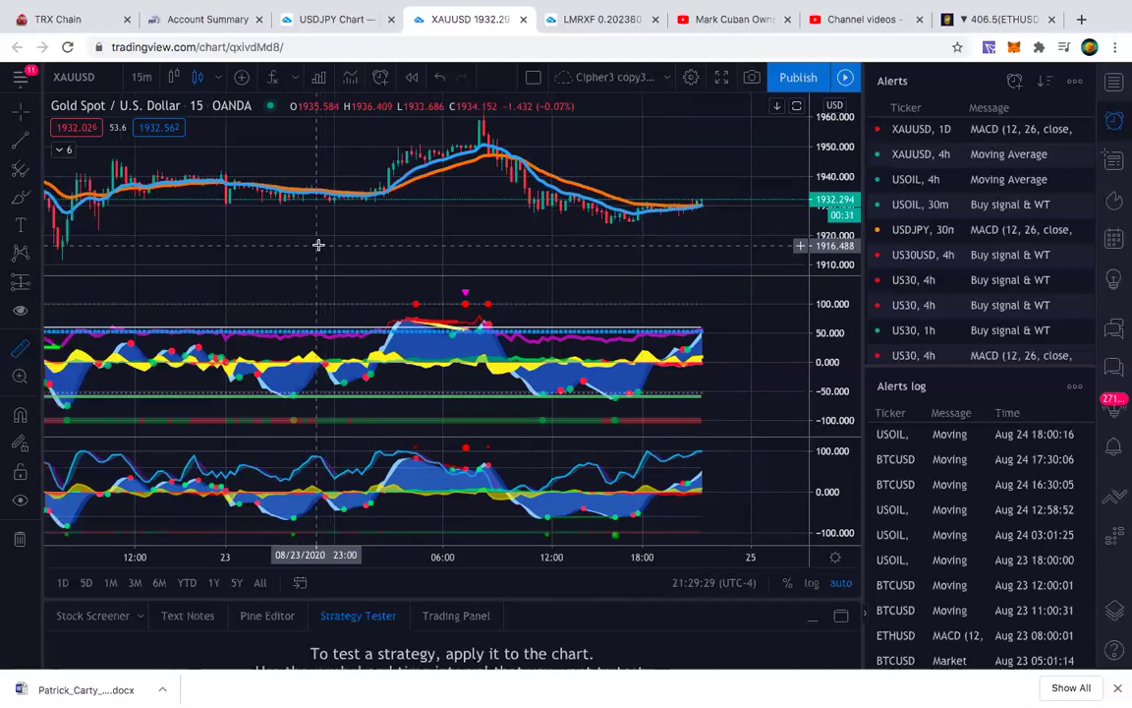
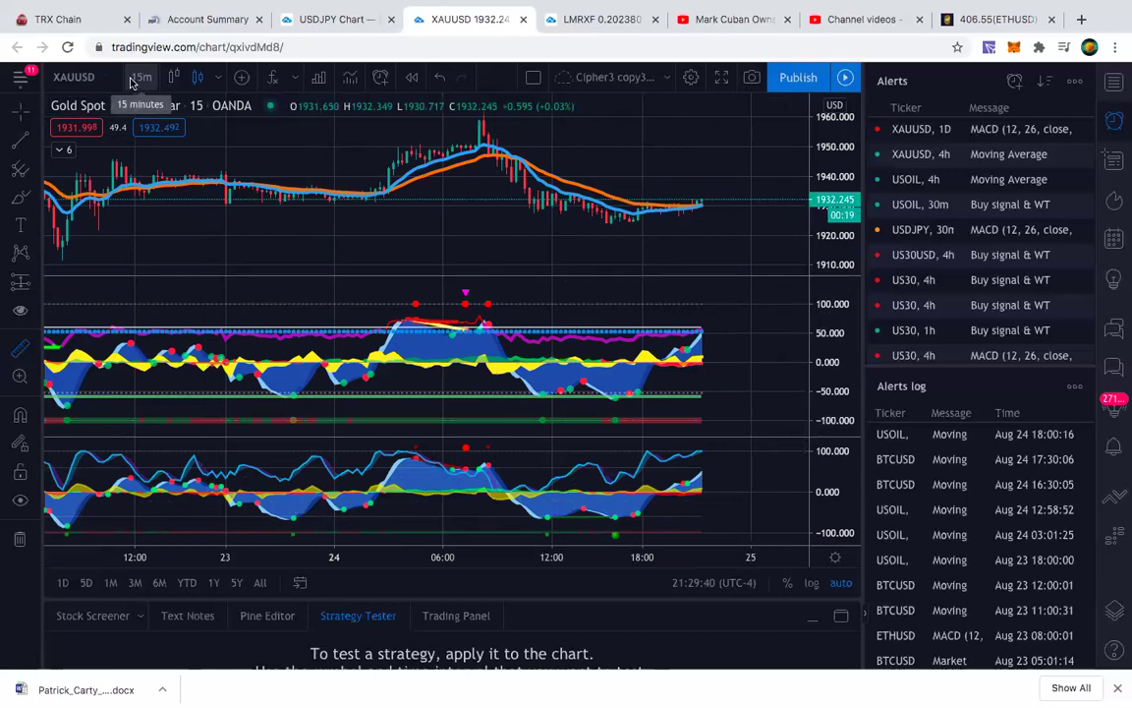
Return the XAUUSD chart to the 1-day interval and review the price and oscillator swings up to August 2020
{"action": "left_click", "coordinate": [131, 82]}
{"action": "scroll", "coordinate": [157, 324], "scroll_direction": "down", "scroll_amount": 4}
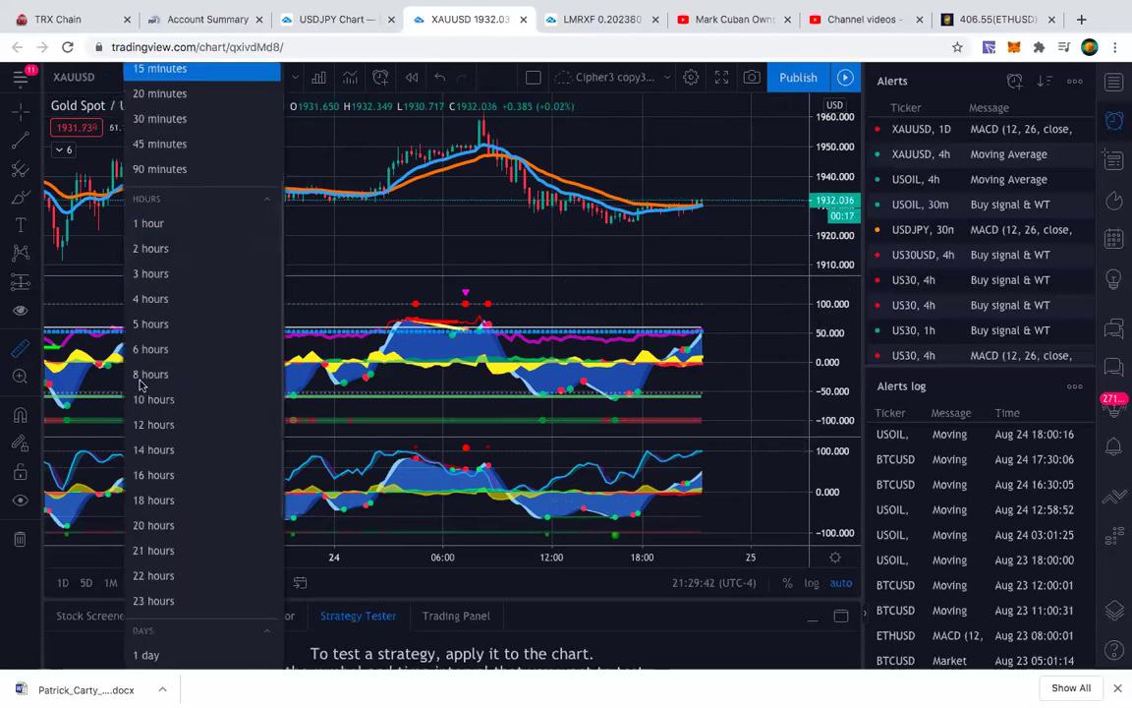
{"action": "left_click", "coordinate": [225, 508]}
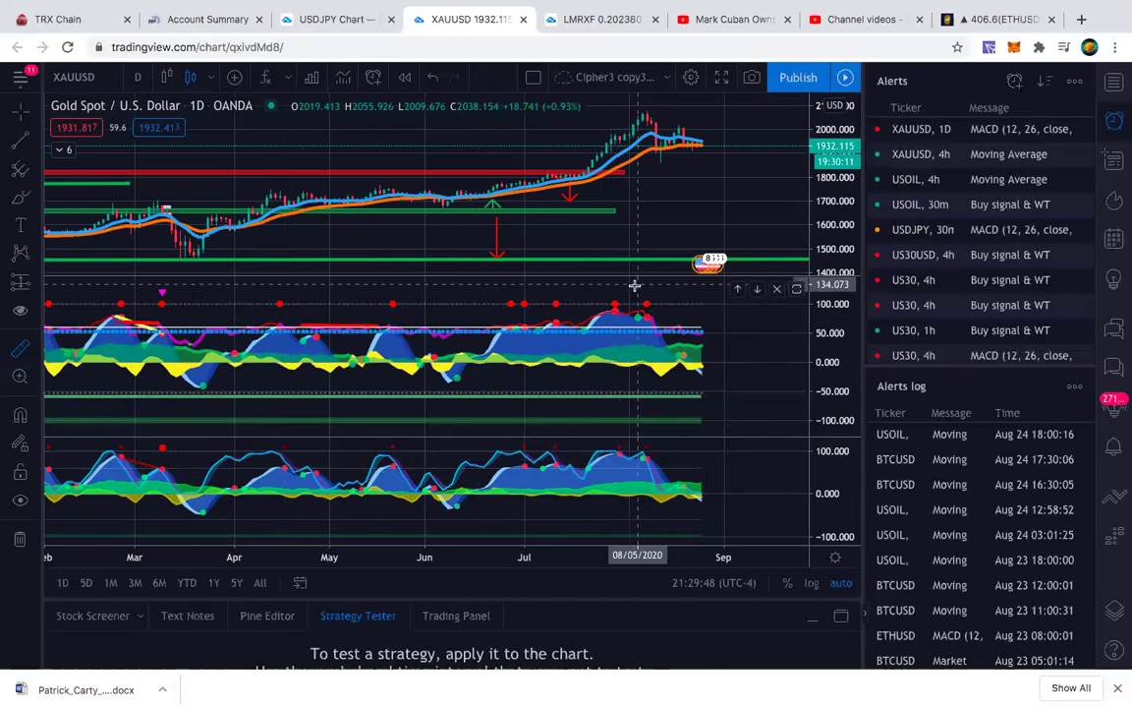
{"action": "scroll", "coordinate": [556, 341], "scroll_direction": "down", "scroll_amount": 1}
{"action": "scroll", "coordinate": [599, 333], "scroll_direction": "up", "scroll_amount": 4}
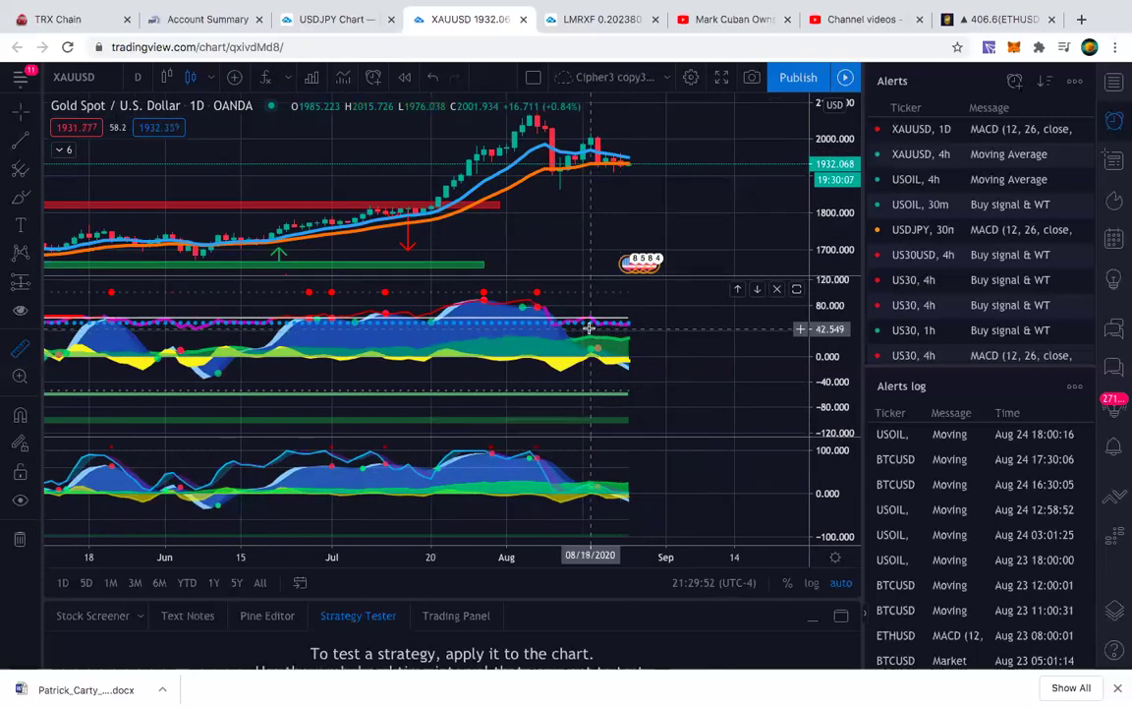
{"action": "scroll", "coordinate": [587, 328], "scroll_direction": "down", "scroll_amount": 2}
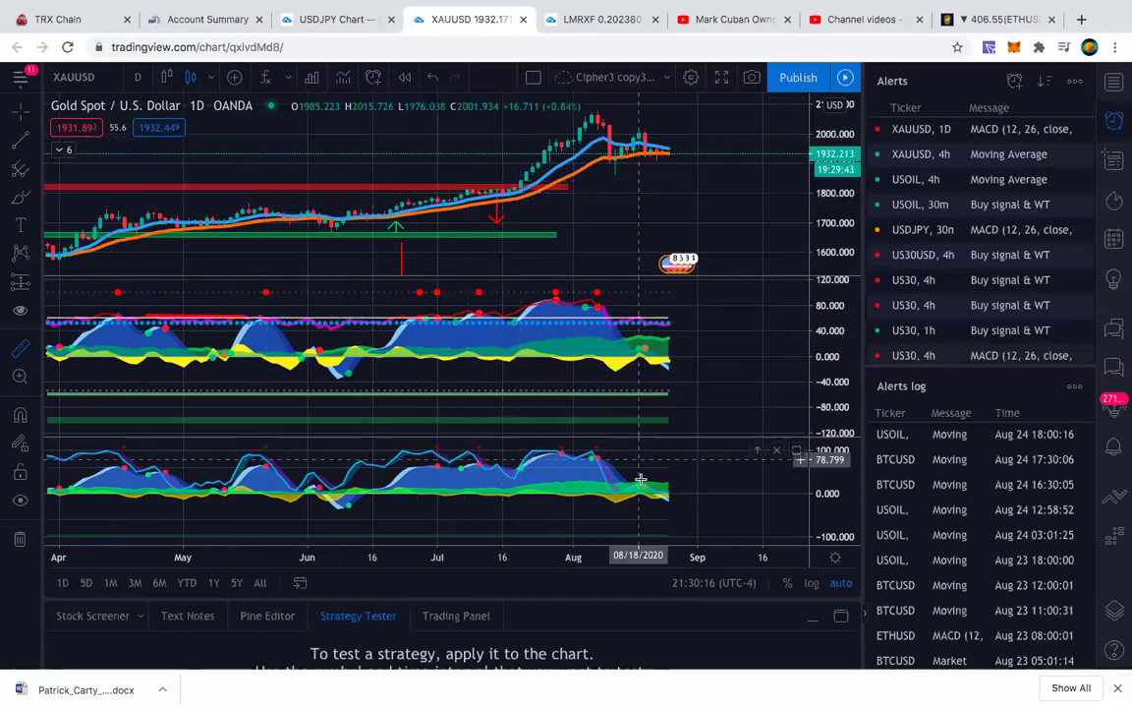
Remove the lowest oscillator pane from the XAUUSD chart and add the built-in MACD indicator instead
{"action": "left_click", "coordinate": [777, 452]}
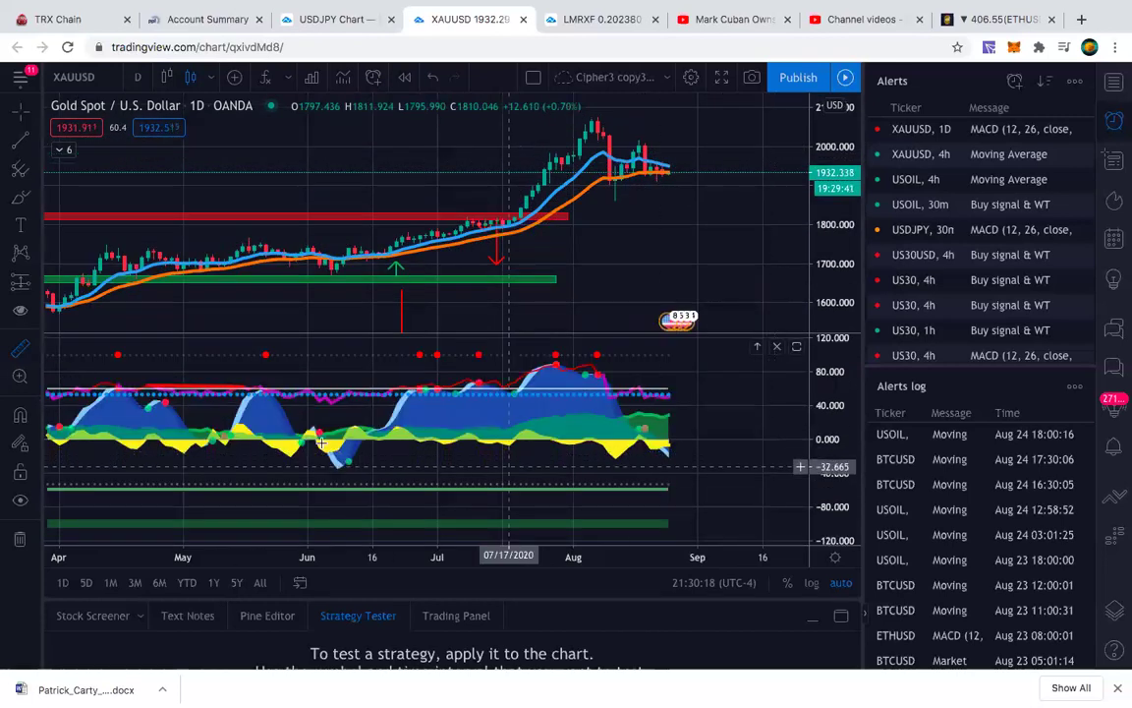
{"action": "left_click", "coordinate": [266, 76]}
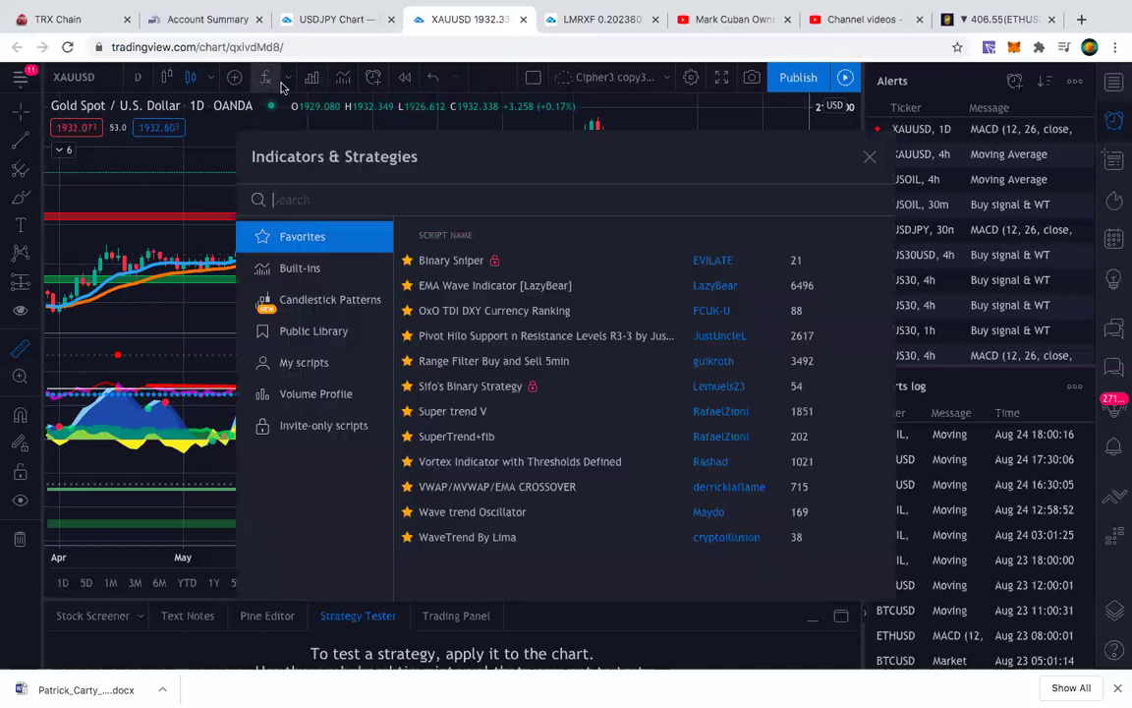
{"action": "type", "text": "macd"}
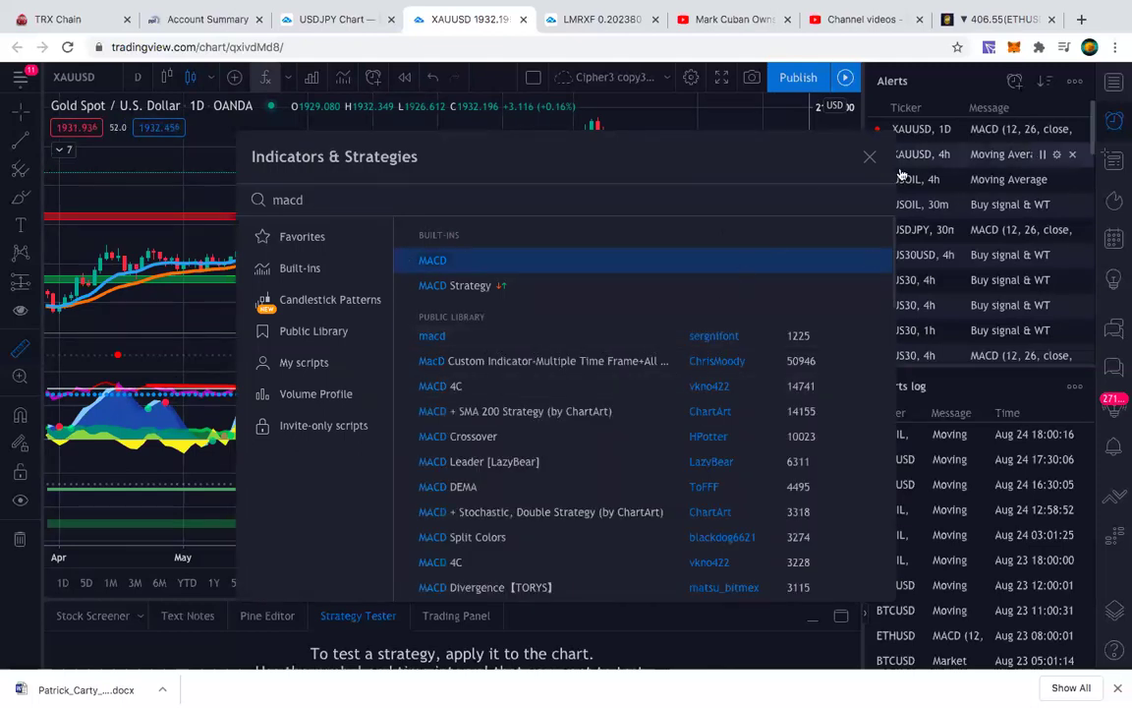
{"action": "left_click", "coordinate": [869, 158]}
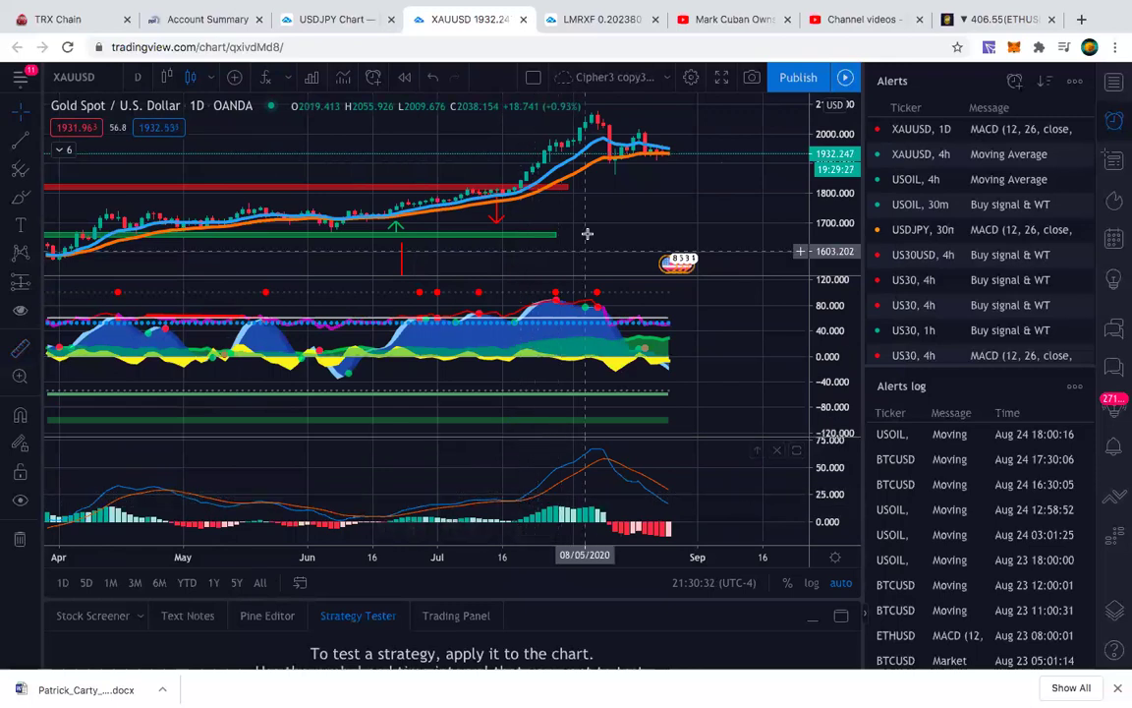
Set both the MACD line and the Signal line to the thickest line style in the MACD settings
{"action": "right_click", "coordinate": [512, 503]}
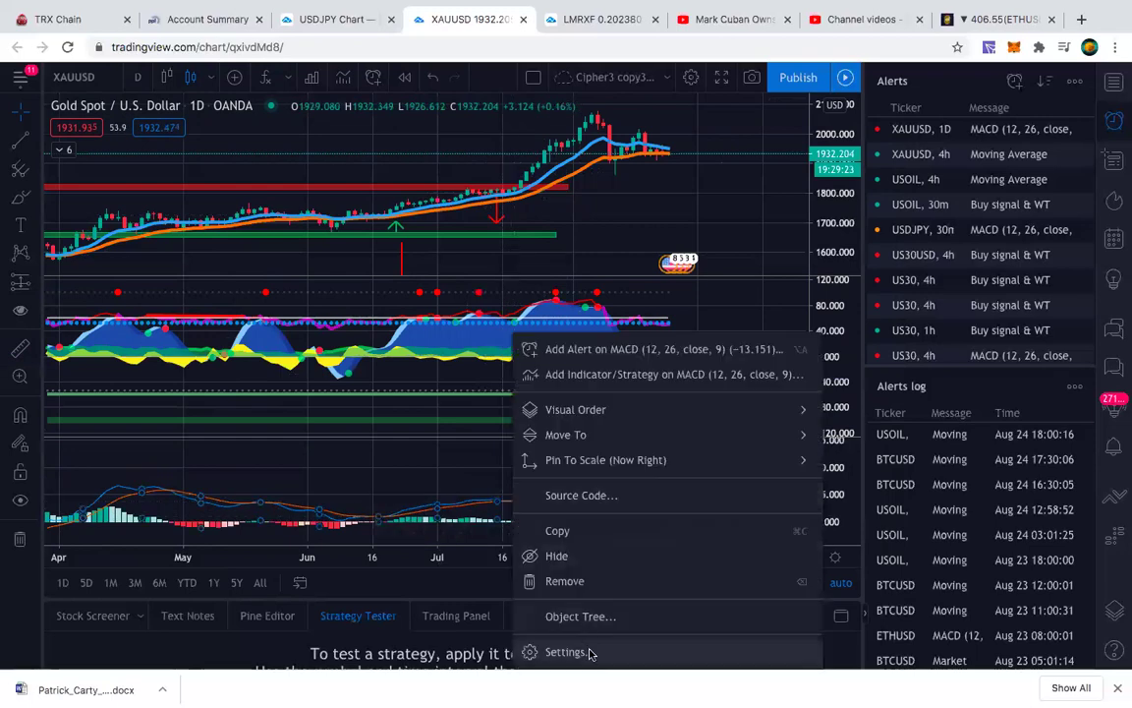
{"action": "left_click", "coordinate": [589, 651]}
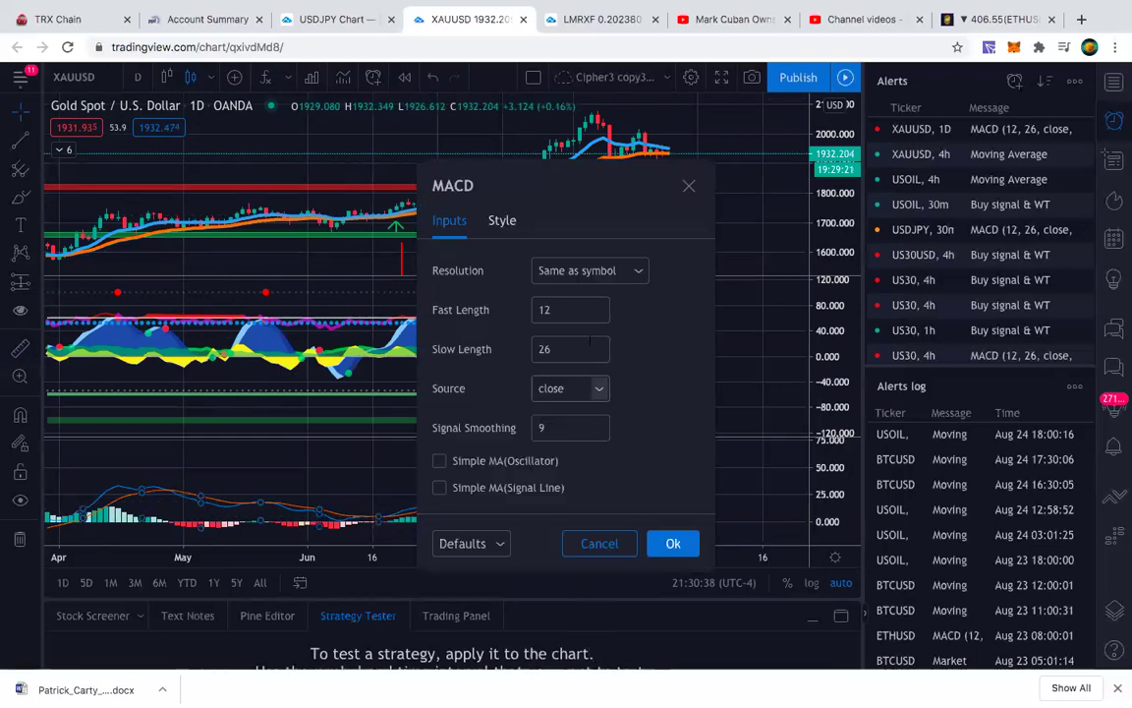
{"action": "left_click", "coordinate": [501, 222]}
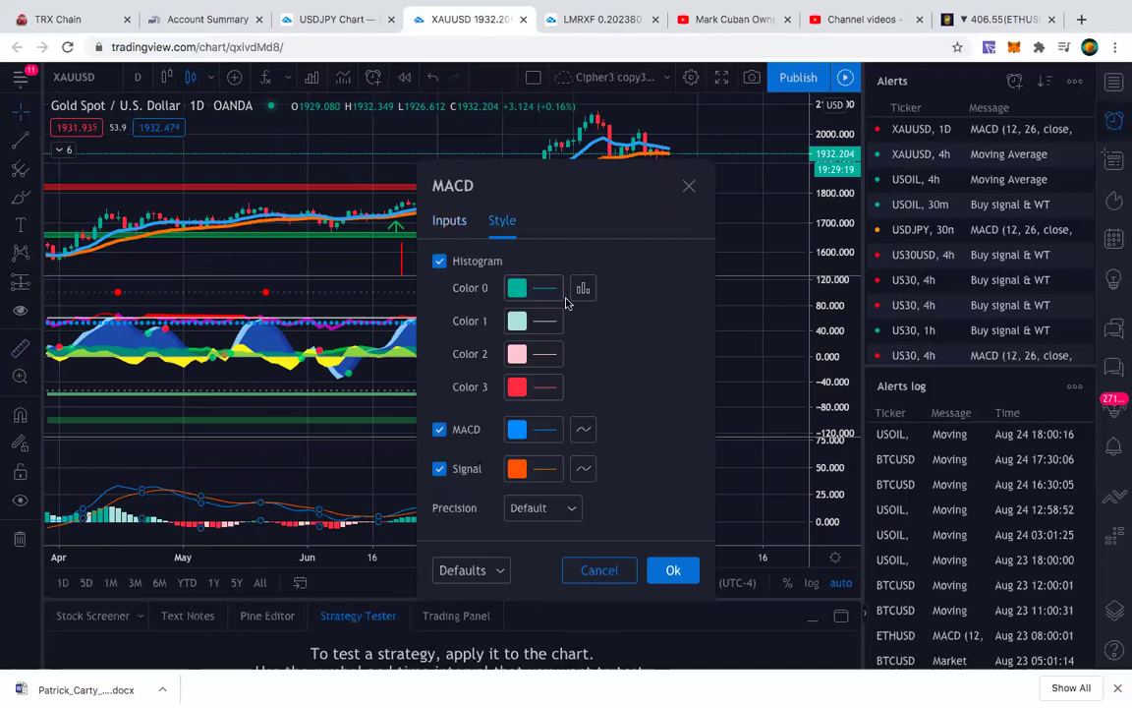
{"action": "left_click", "coordinate": [521, 430]}
{"action": "left_click", "coordinate": [665, 652]}
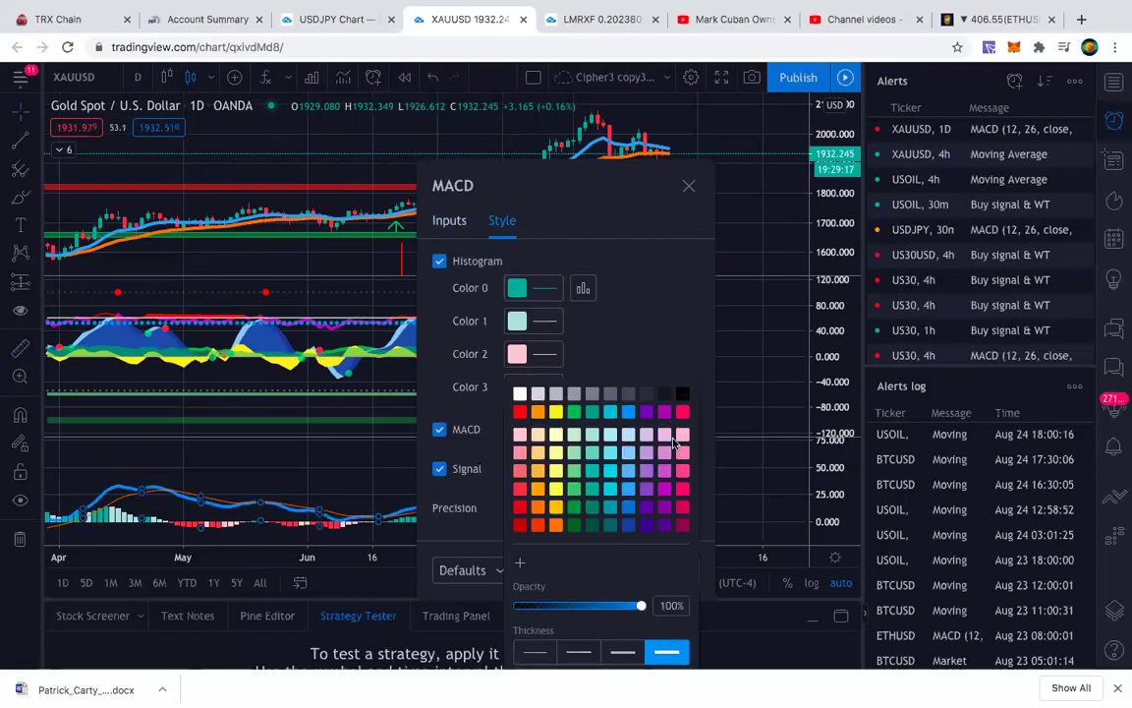
{"action": "left_click", "coordinate": [636, 351]}
{"action": "left_click", "coordinate": [547, 473]}
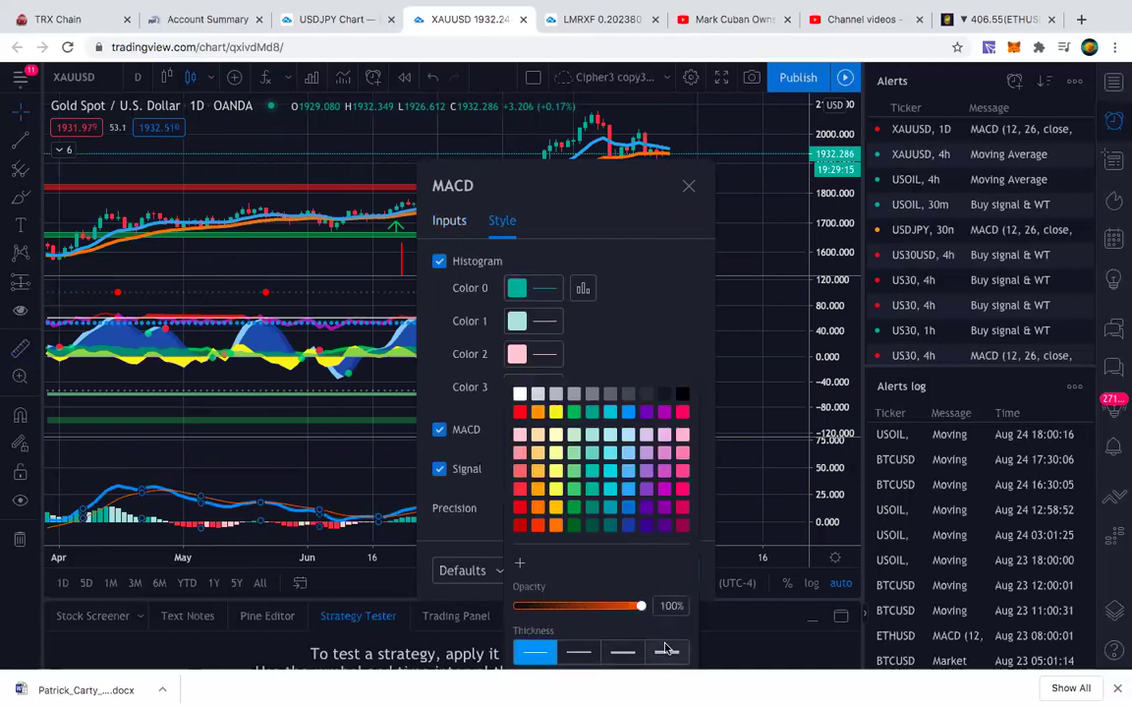
{"action": "left_click", "coordinate": [665, 651]}
{"action": "left_click", "coordinate": [688, 190]}
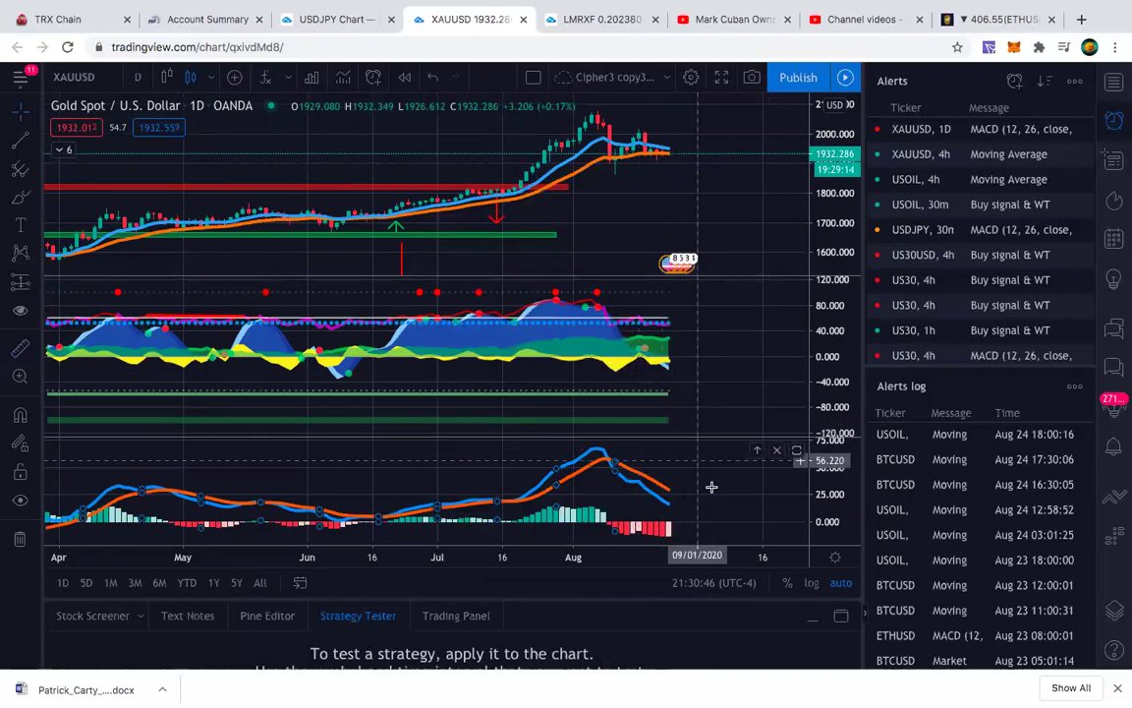
Search for the symbol TESLA and load the Tesla Inc (TSLA) daily chart
{"action": "scroll", "coordinate": [587, 492], "scroll_direction": "down", "scroll_amount": 1}
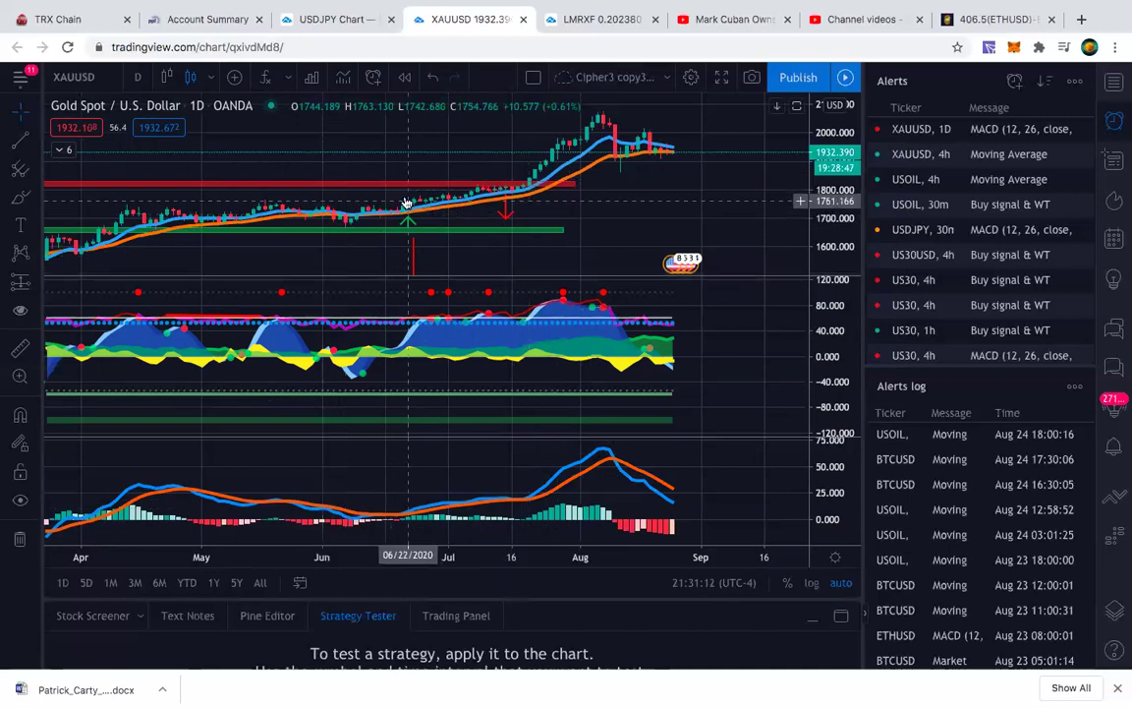
{"action": "left_click", "coordinate": [106, 76]}
{"action": "key", "text": "BackSpace"}
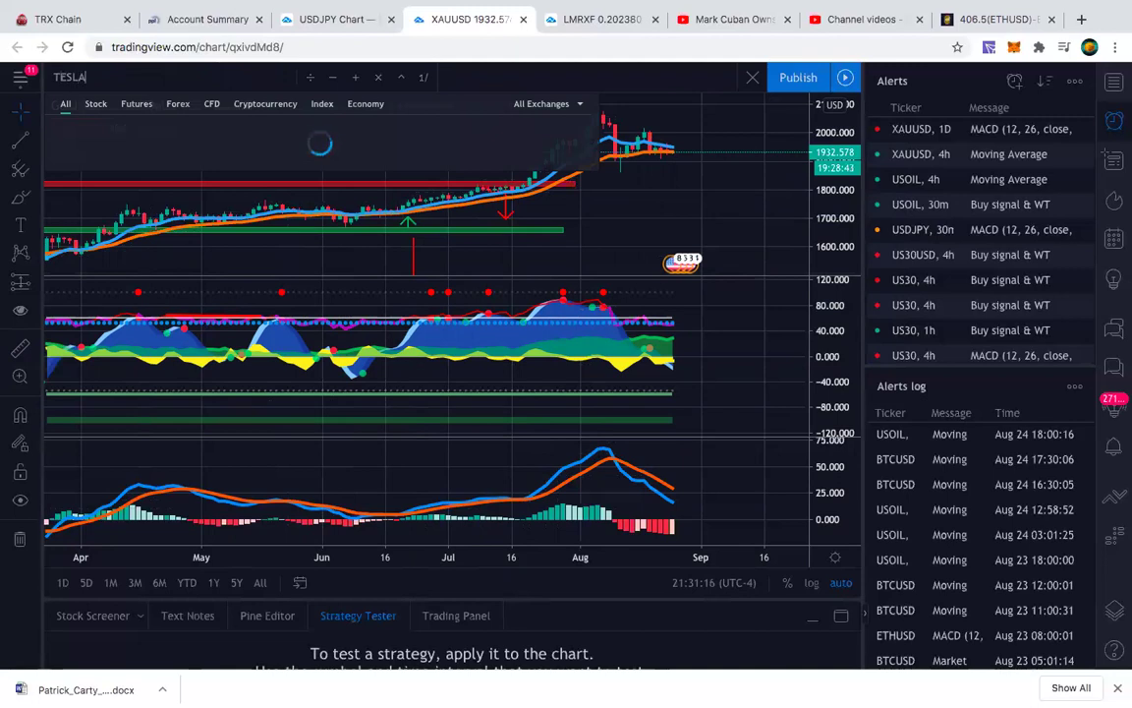
{"action": "left_click", "coordinate": [103, 123]}
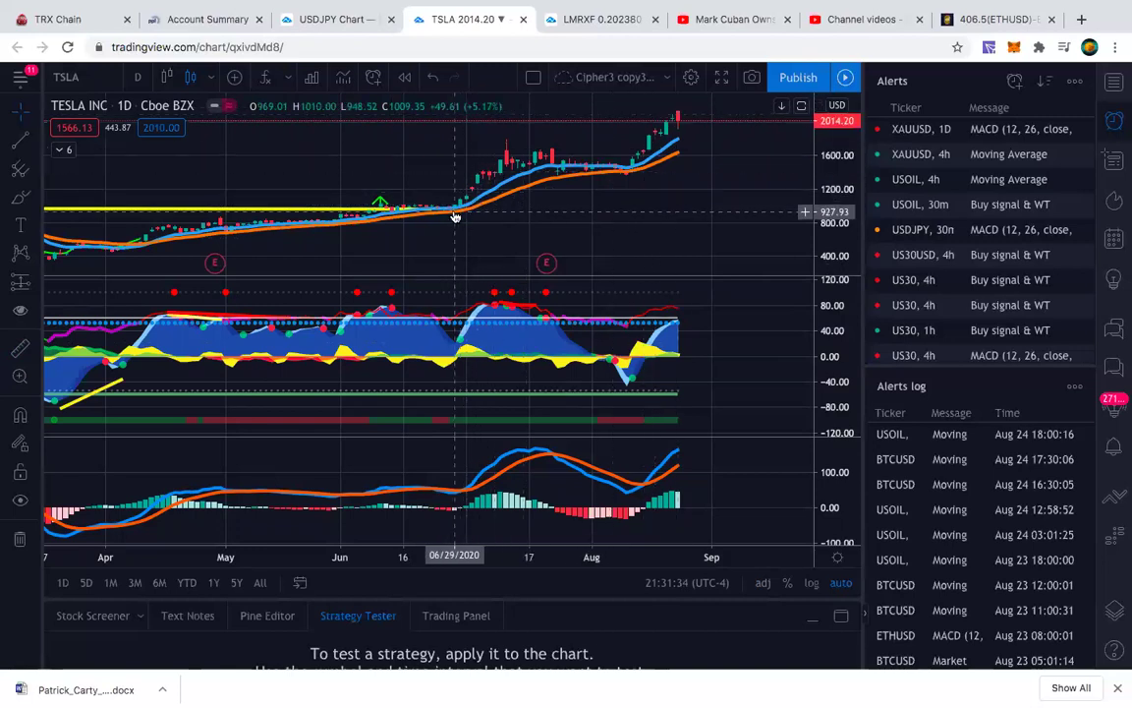
Search for the symbol APP and load the Apple Inc (AAPL) daily chart
{"action": "left_click", "coordinate": [94, 72]}
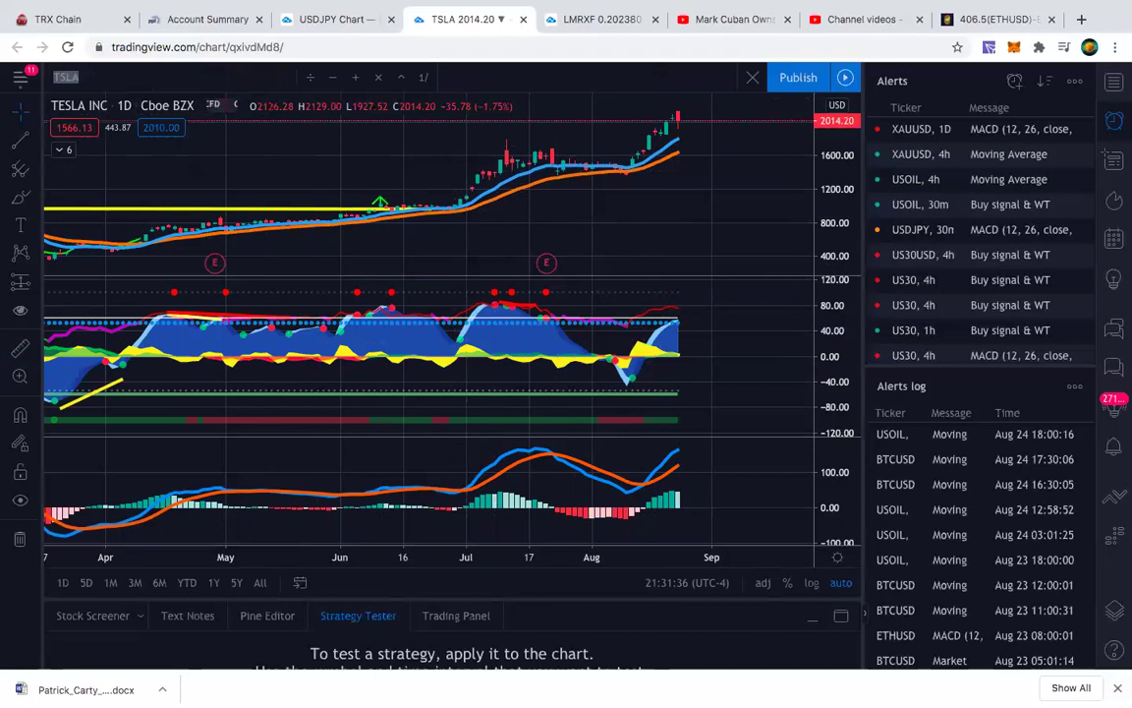
{"action": "key", "text": "BackSpace"}
{"action": "type", "text": "APP"}
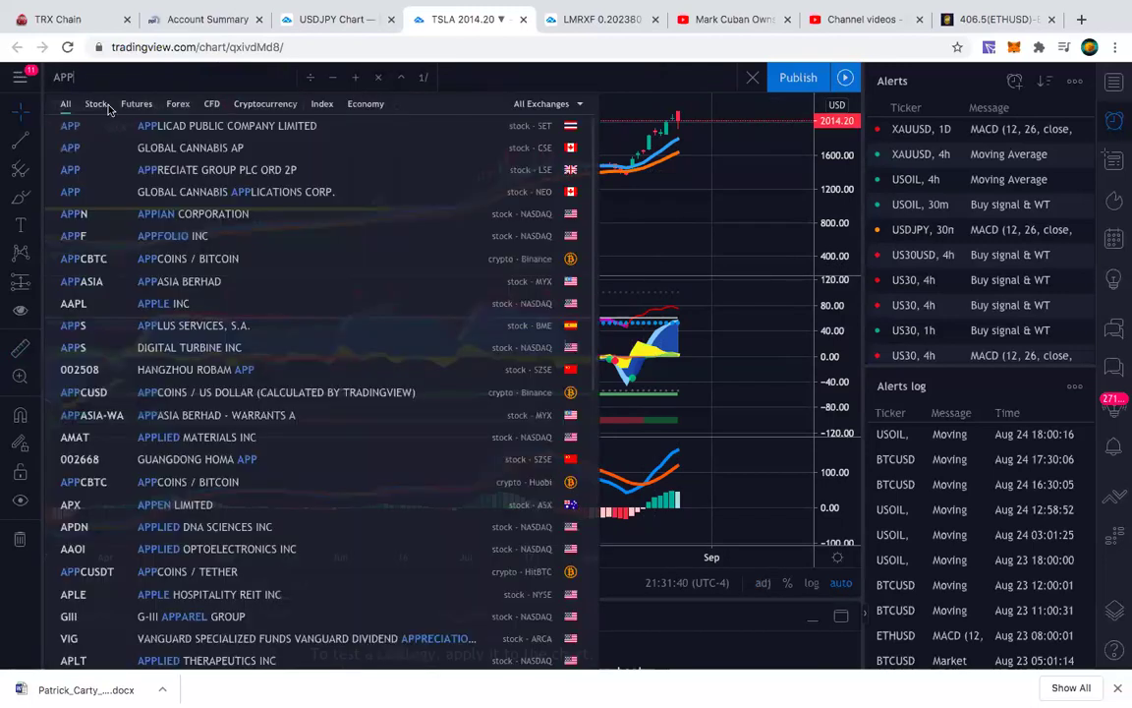
{"action": "left_click", "coordinate": [108, 303]}
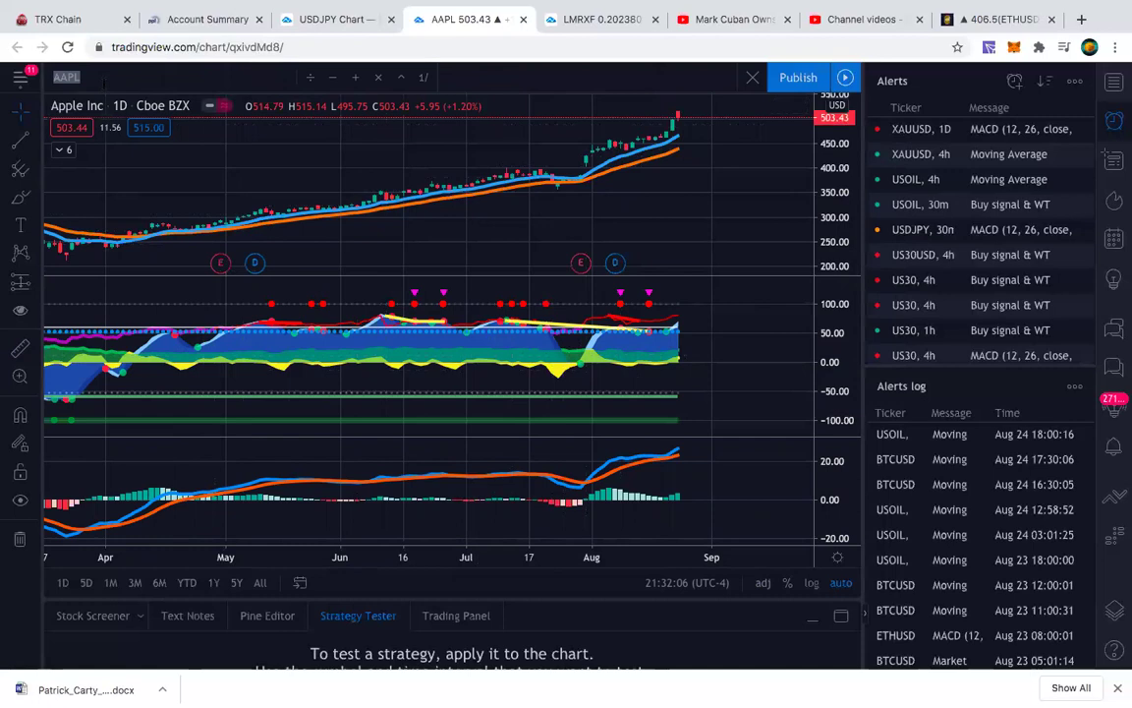
Load the FXCM USDJPY chart and set its interval to 1 hour
{"action": "type", "text": "USDJPY"}
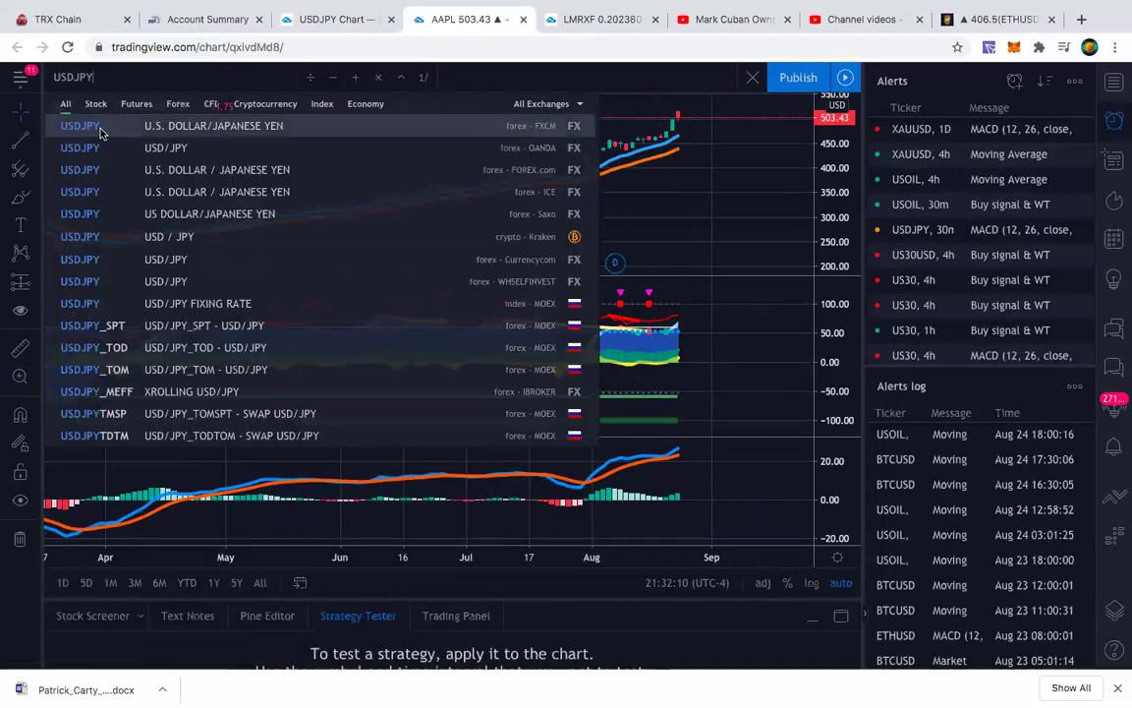
{"action": "left_click", "coordinate": [94, 125]}
{"action": "left_click", "coordinate": [134, 78]}
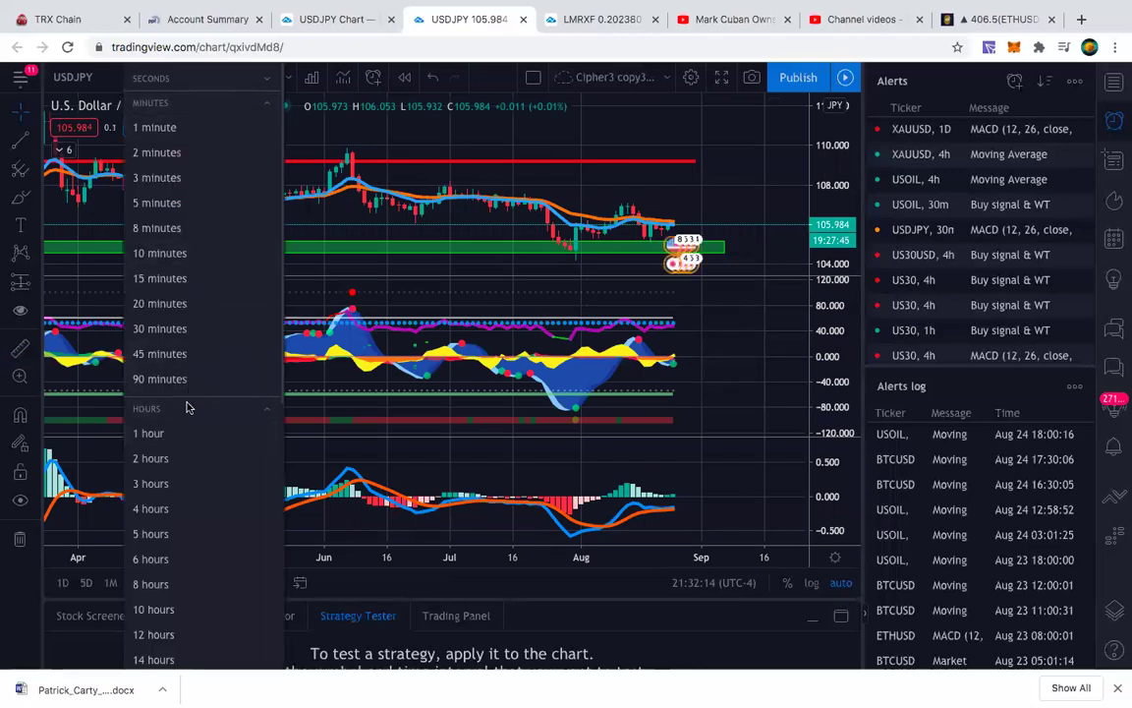
{"action": "left_click", "coordinate": [185, 438]}
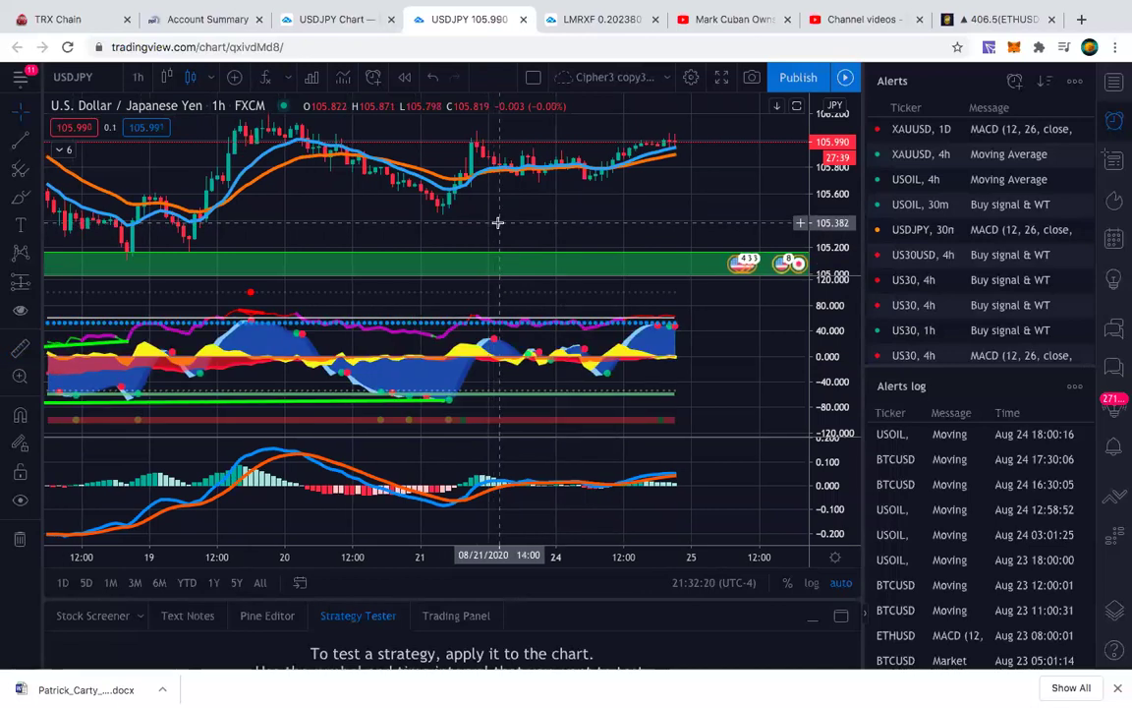
Examine the hourly USDJPY candles, moving averages, oscillator and MACD from August 18 to 24
{"action": "scroll", "coordinate": [499, 223], "scroll_direction": "down", "scroll_amount": 1}
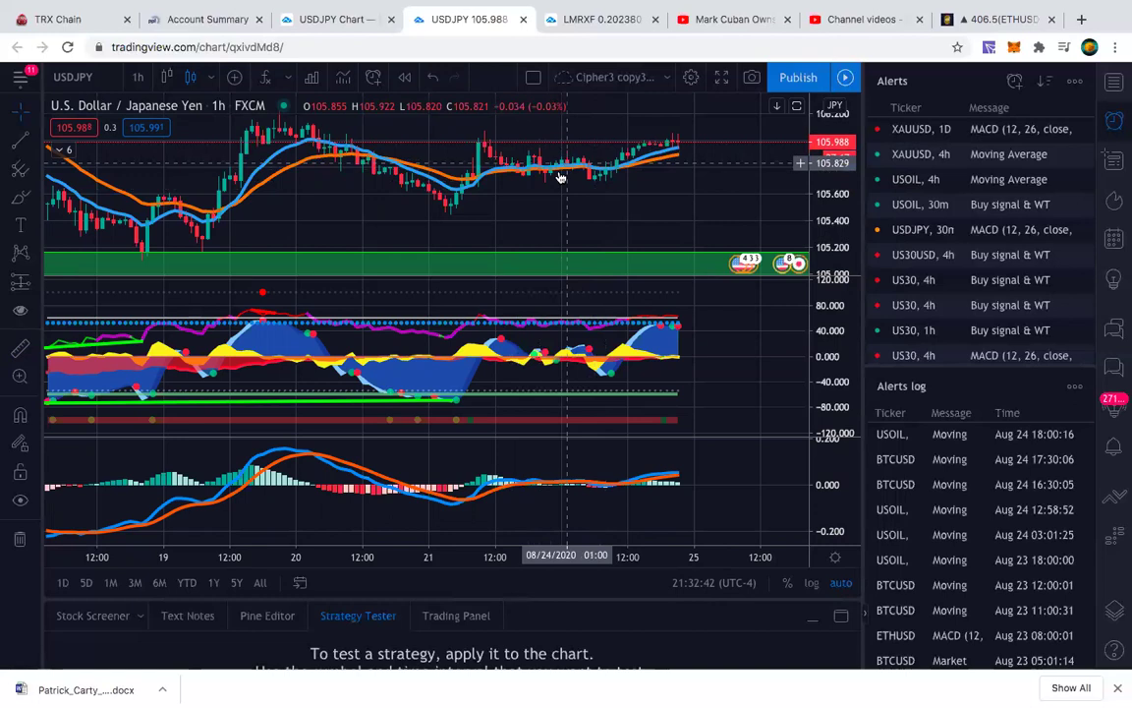
{"action": "scroll", "coordinate": [507, 233], "scroll_direction": "down", "scroll_amount": 1}
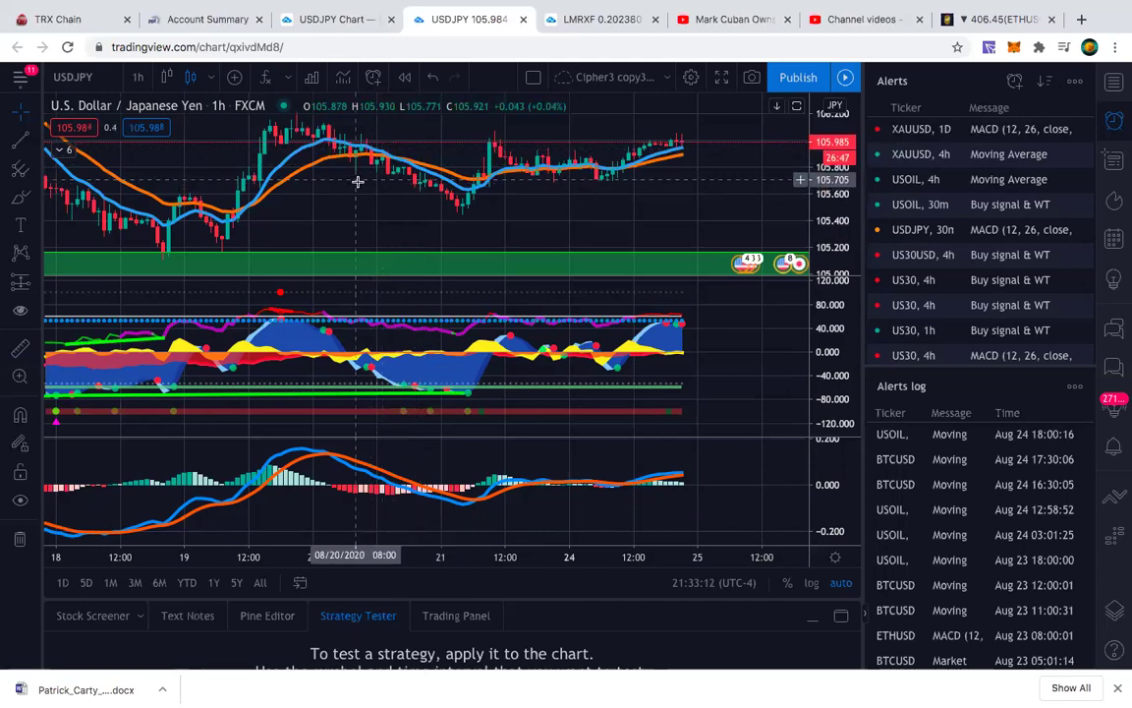
{"action": "scroll", "coordinate": [368, 197], "scroll_direction": "down", "scroll_amount": 1}
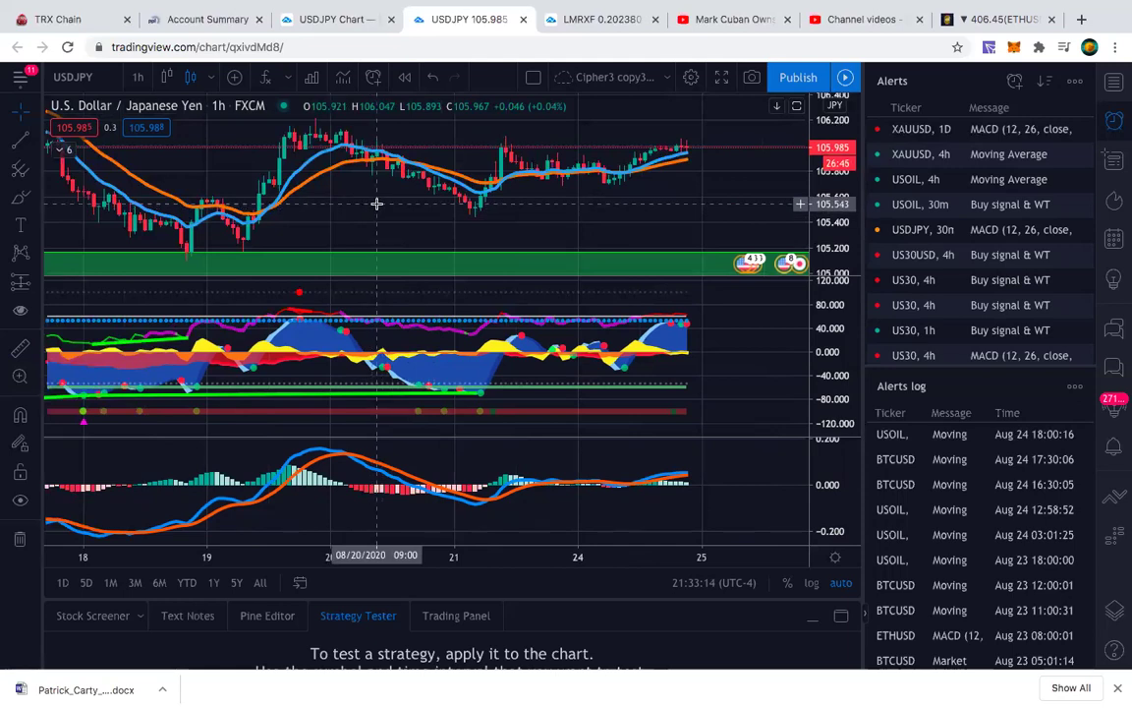
{"action": "scroll", "coordinate": [376, 201], "scroll_direction": "up", "scroll_amount": 1}
{"action": "scroll", "coordinate": [379, 200], "scroll_direction": "up", "scroll_amount": 1}
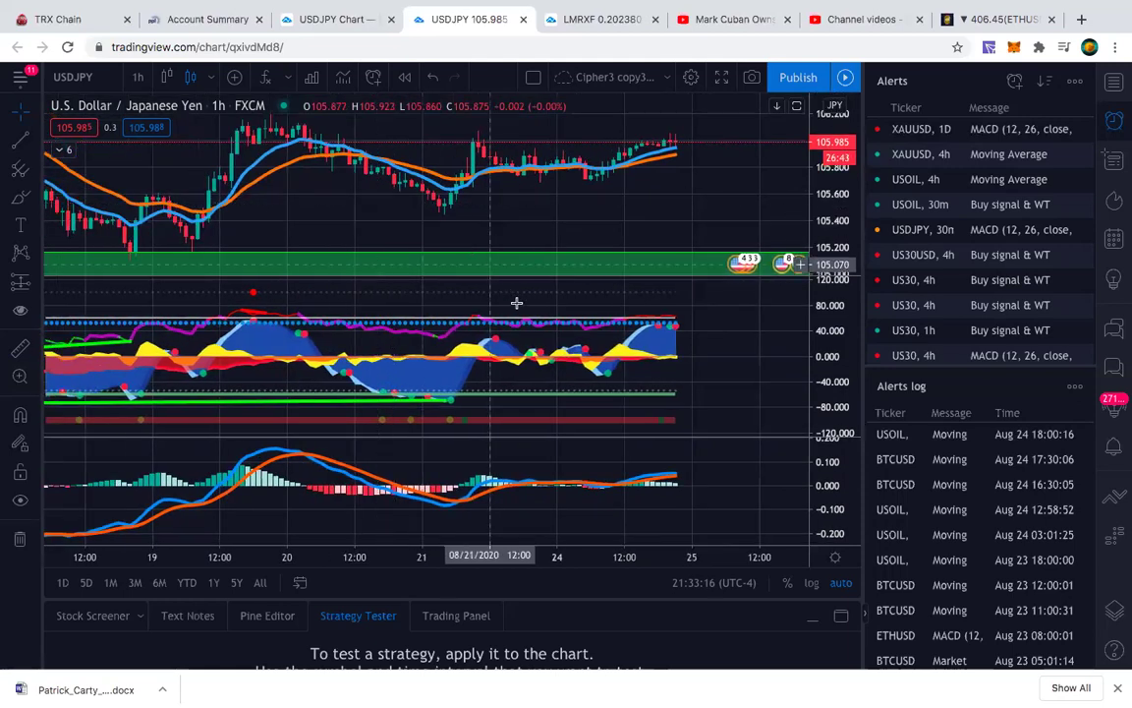